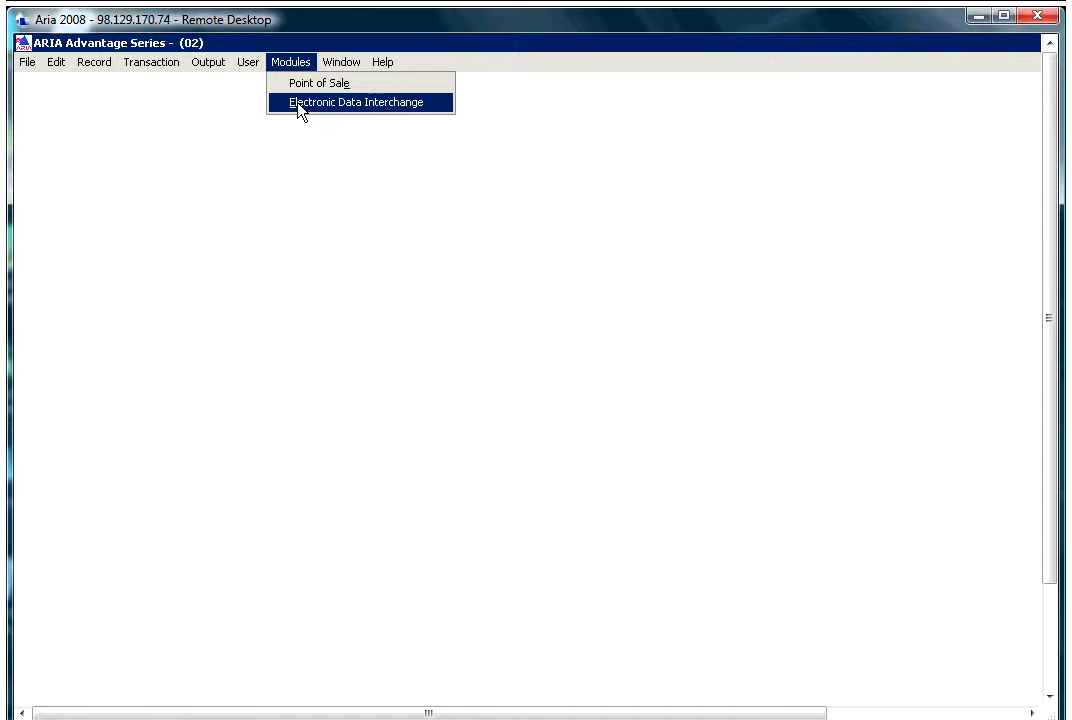
# Open the Bill of Lading form in the EDI module, reposition its window, and start a new record
pyautogui.click(142, 128)
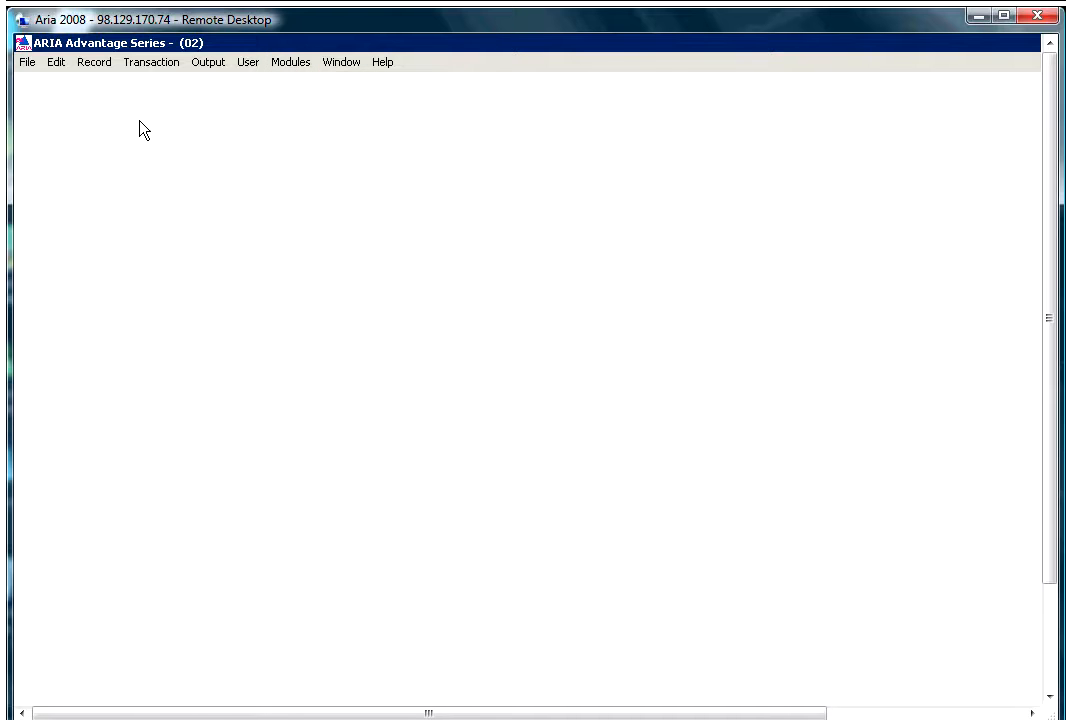
pyautogui.click(26, 62)
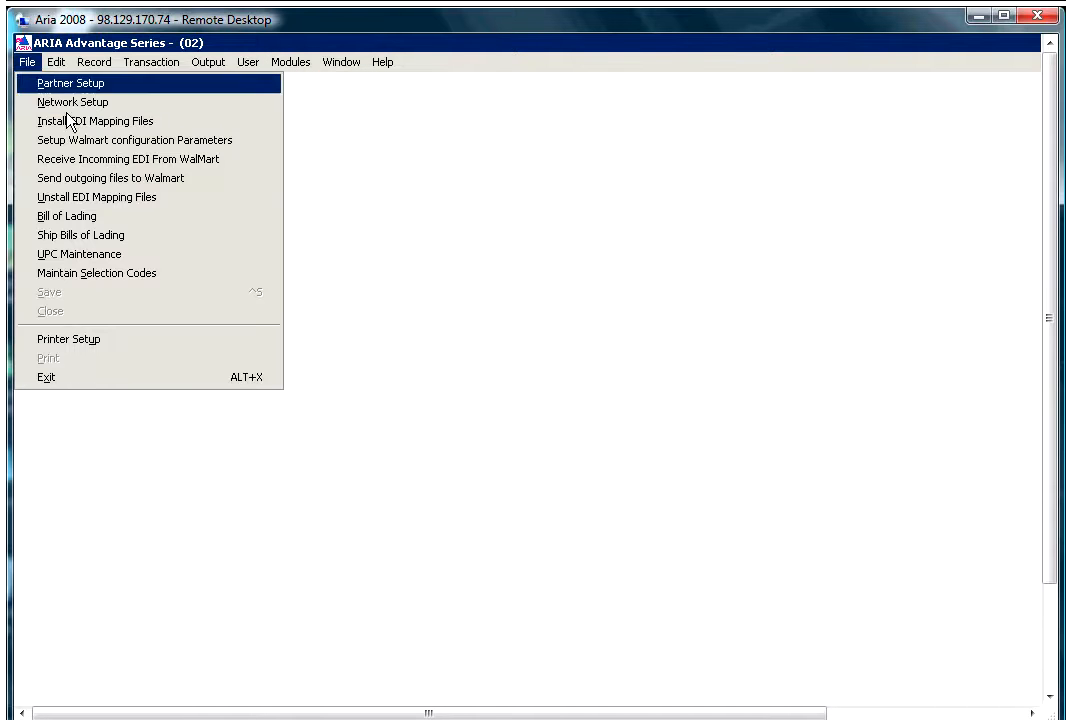
pyautogui.click(112, 223)
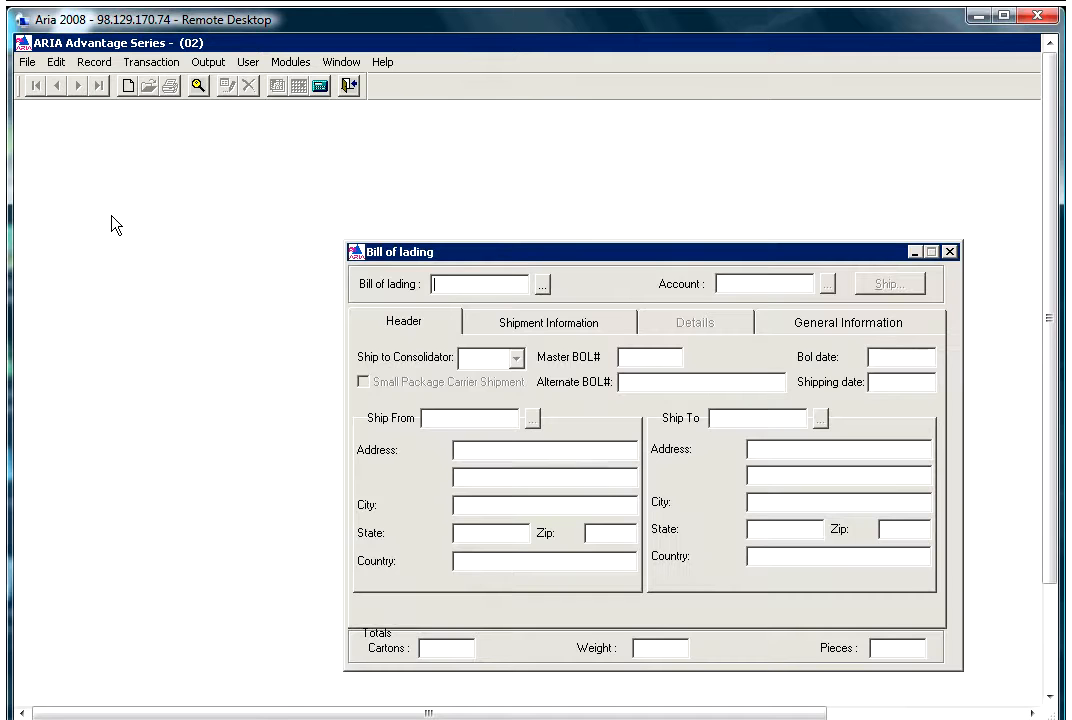
pyautogui.moveTo(532, 251); pyautogui.dragTo(461, 217)
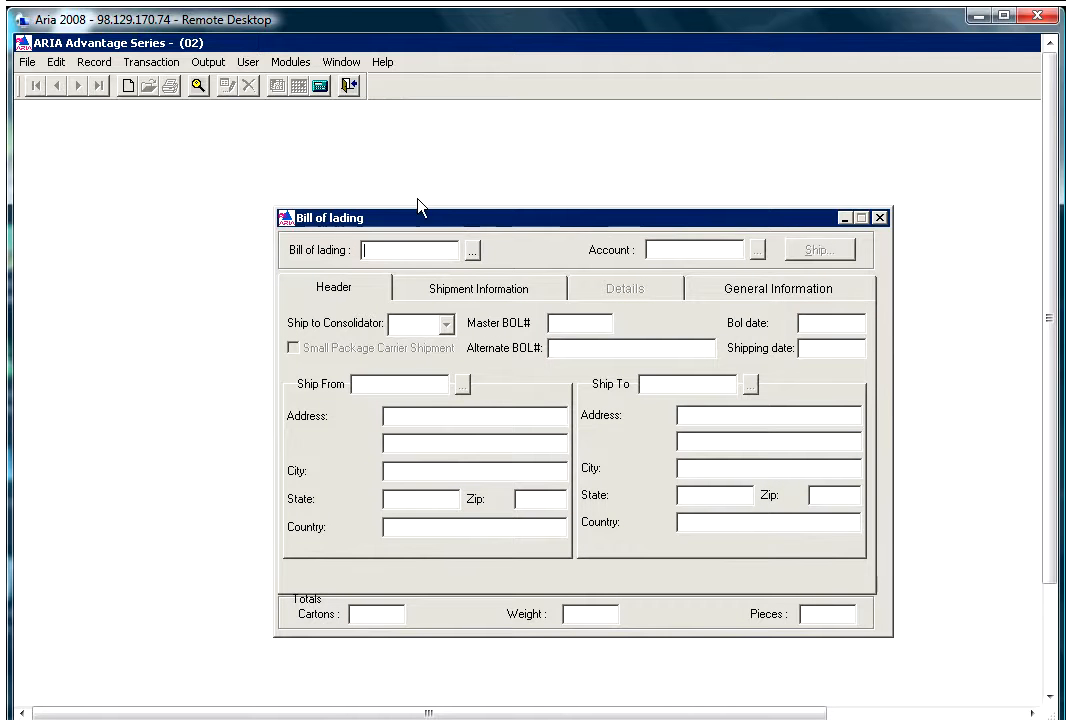
pyautogui.click(132, 92)
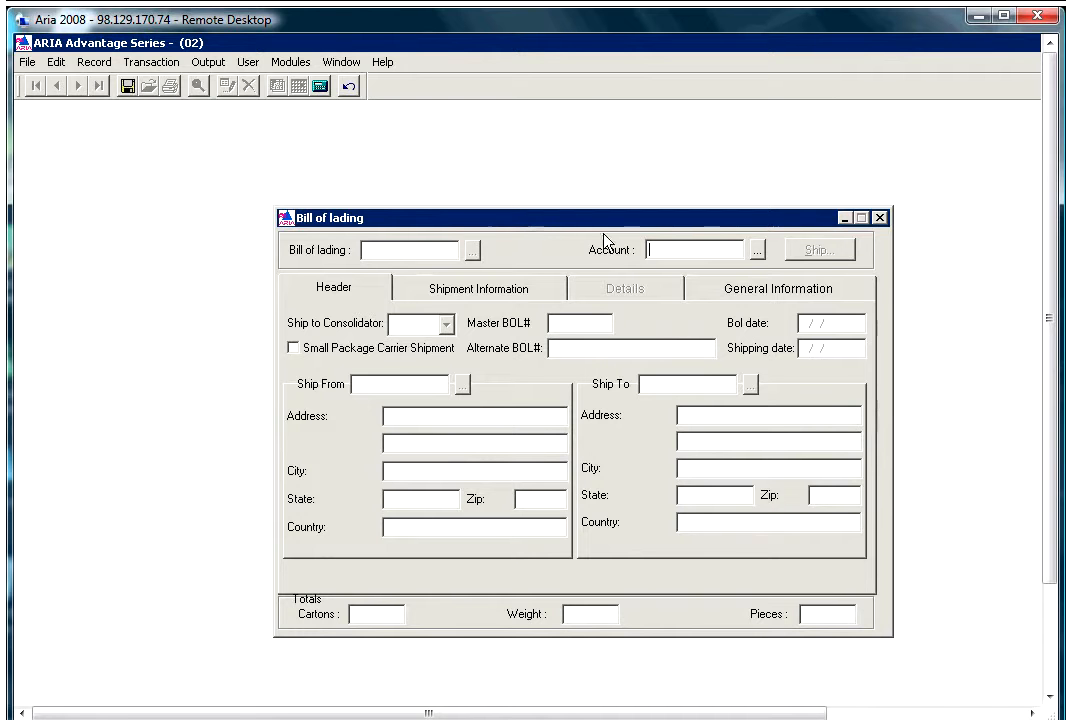
# Look up the customer list and choose ARGO as the account for the new bill of lading
pyautogui.click(758, 251)
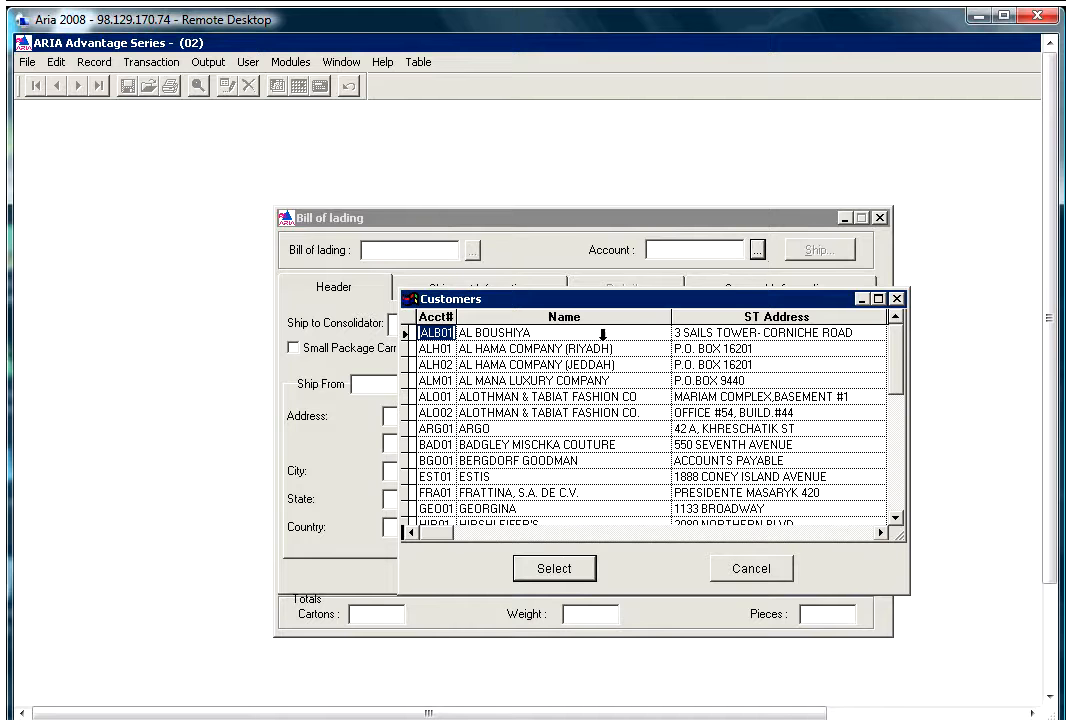
pyautogui.moveTo(456, 316); pyautogui.dragTo(466, 316)
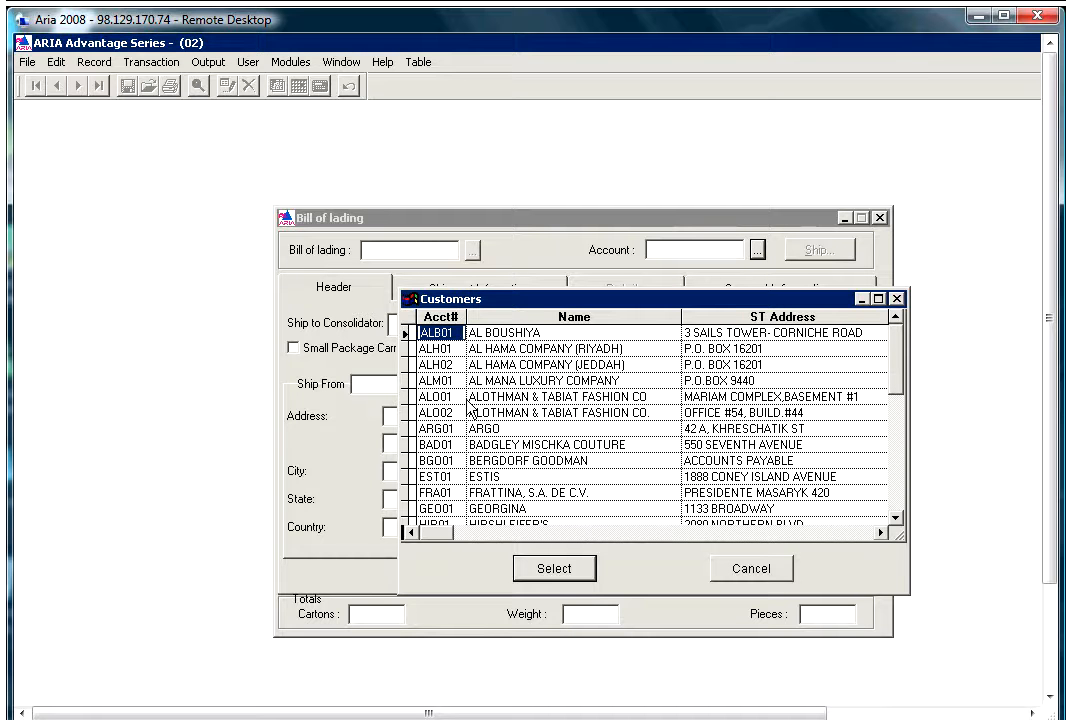
pyautogui.press('Down')
pyautogui.press('Down')
pyautogui.press('Down')
pyautogui.press('Down')
pyautogui.press('Down')
pyautogui.press('Down')
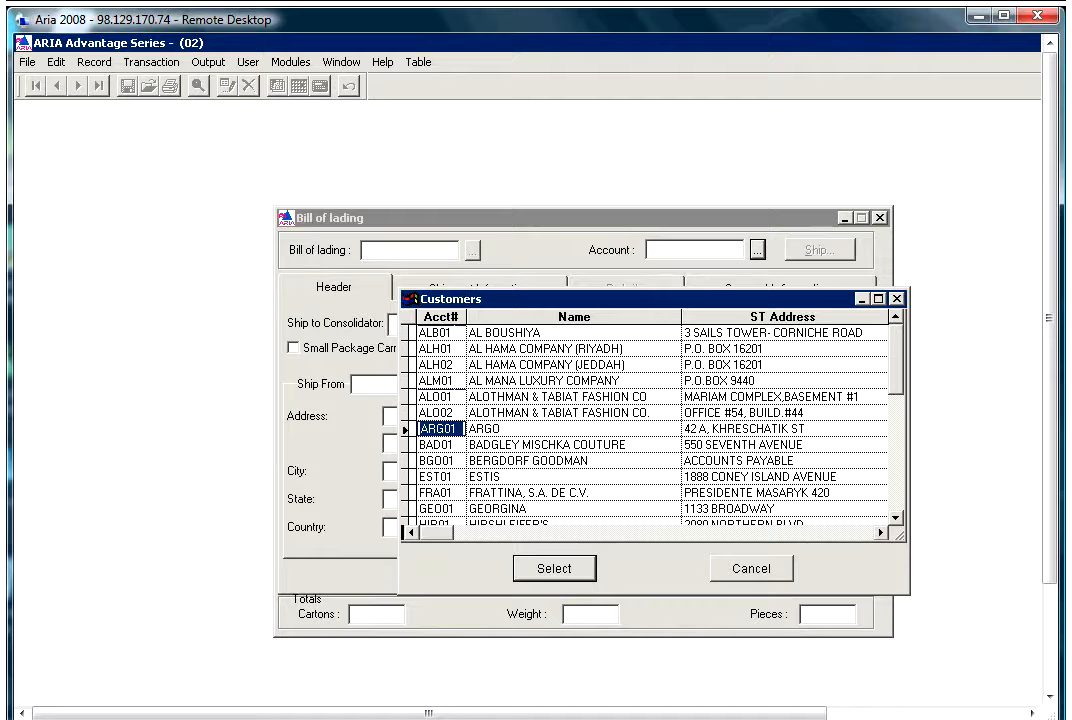
pyautogui.click(556, 568)
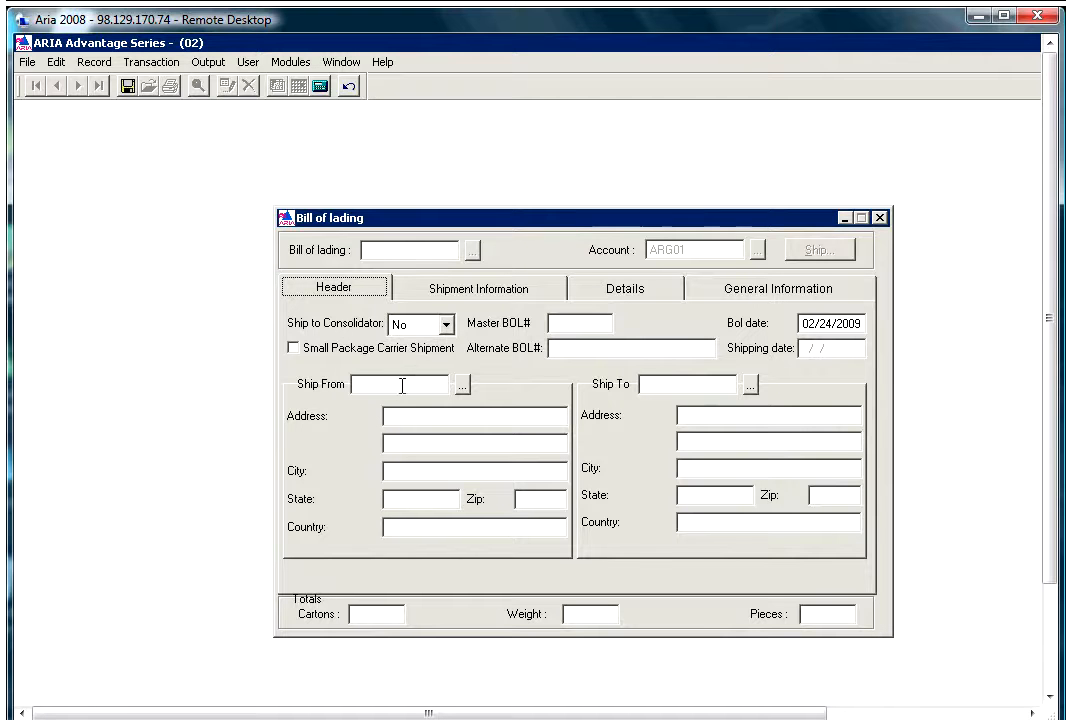
# Choose No for Ship to Consolidator and enter master BOL number 100001 and alternate BOL number 123456
pyautogui.click(422, 331)
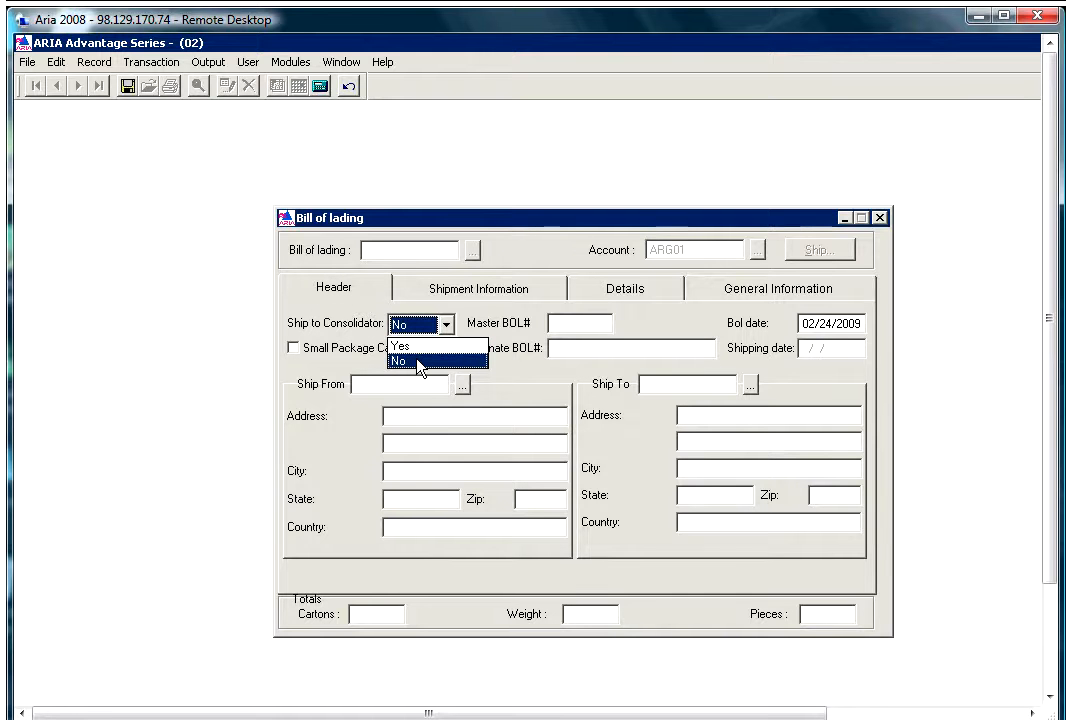
pyautogui.click(417, 364)
pyautogui.click(557, 323)
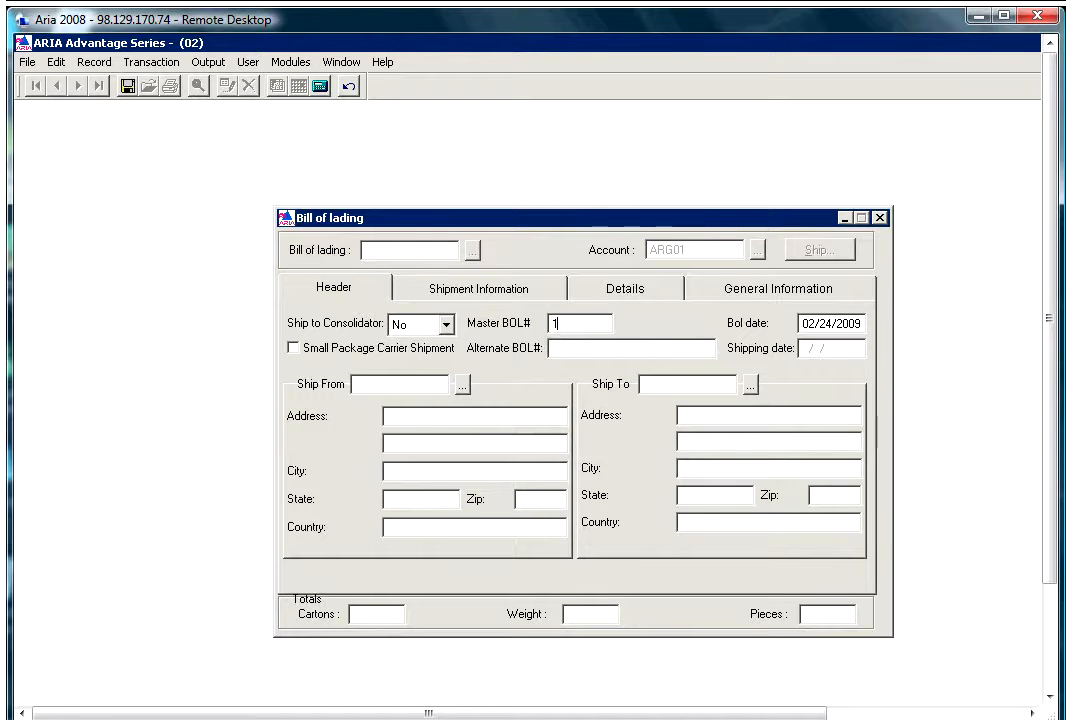
pyautogui.write('00001')
pyautogui.click(594, 347)
pyautogui.write('123456')
pyautogui.moveTo(806, 322); pyautogui.dragTo(846, 326)
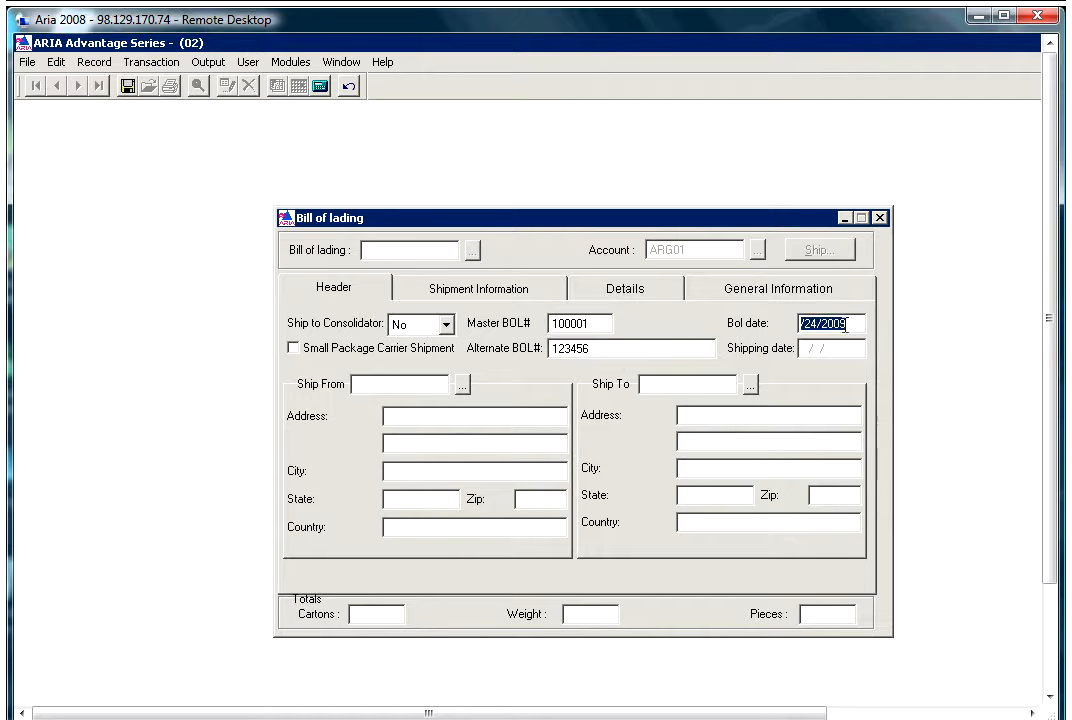
pyautogui.press('Home')
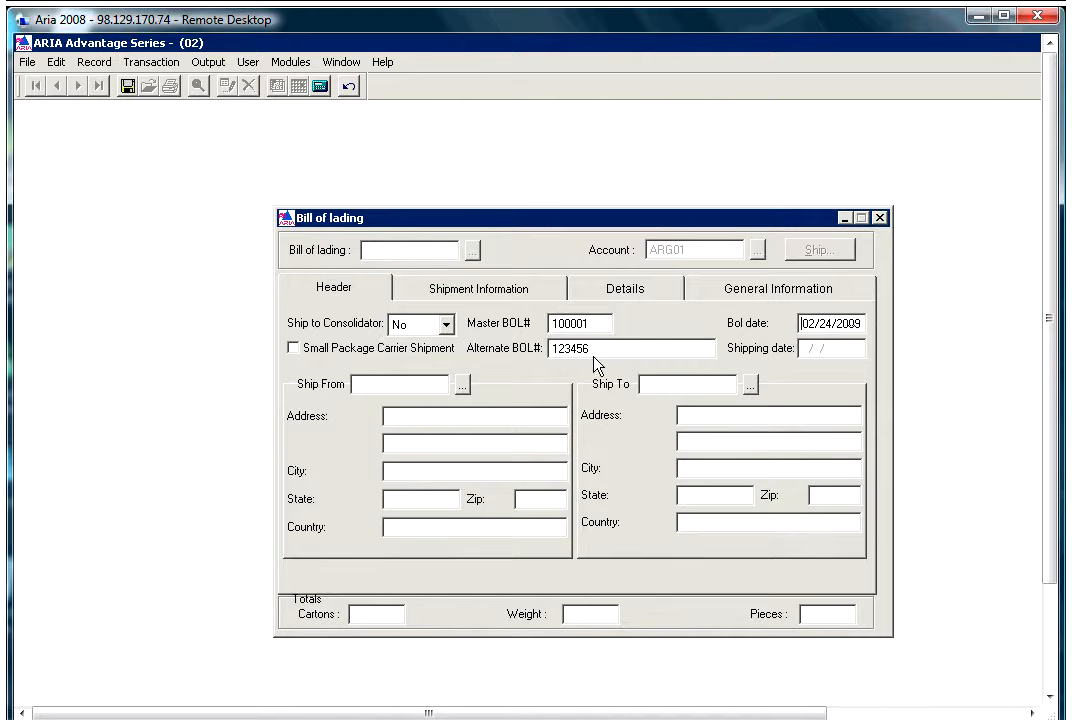
# Set Ship From to warehouse DEF (BMC Warehouse) and Ship To to store DC (ARGO - East Coast DC)
pyautogui.click(463, 387)
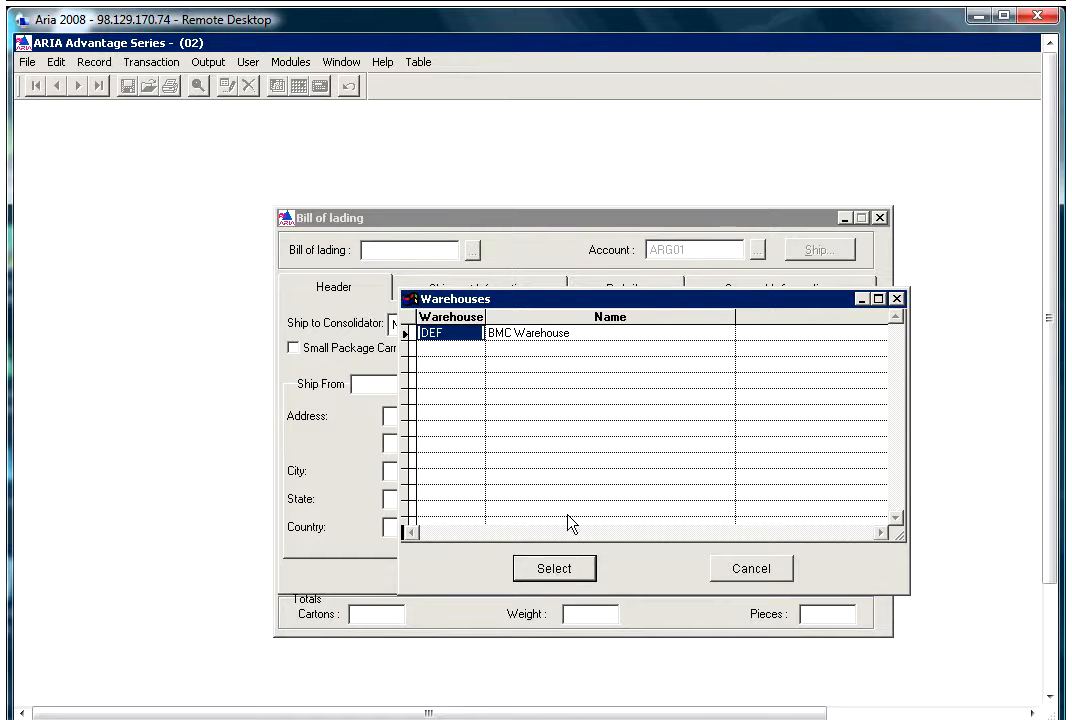
pyautogui.click(581, 569)
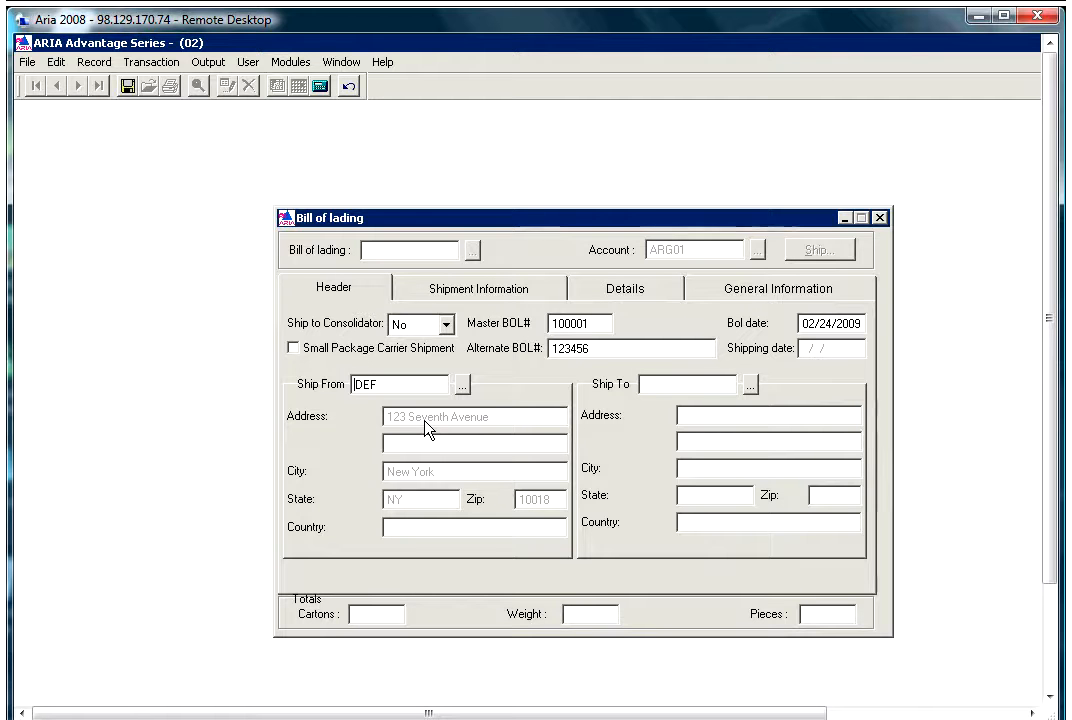
pyautogui.click(702, 385)
pyautogui.click(750, 385)
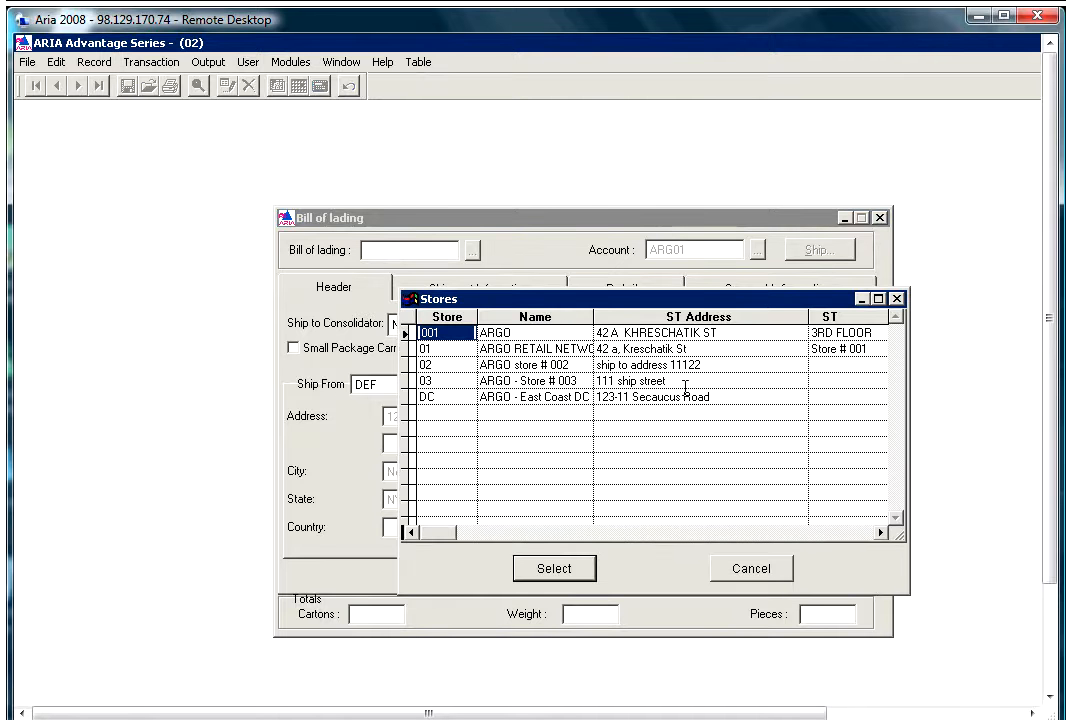
pyautogui.click(446, 349)
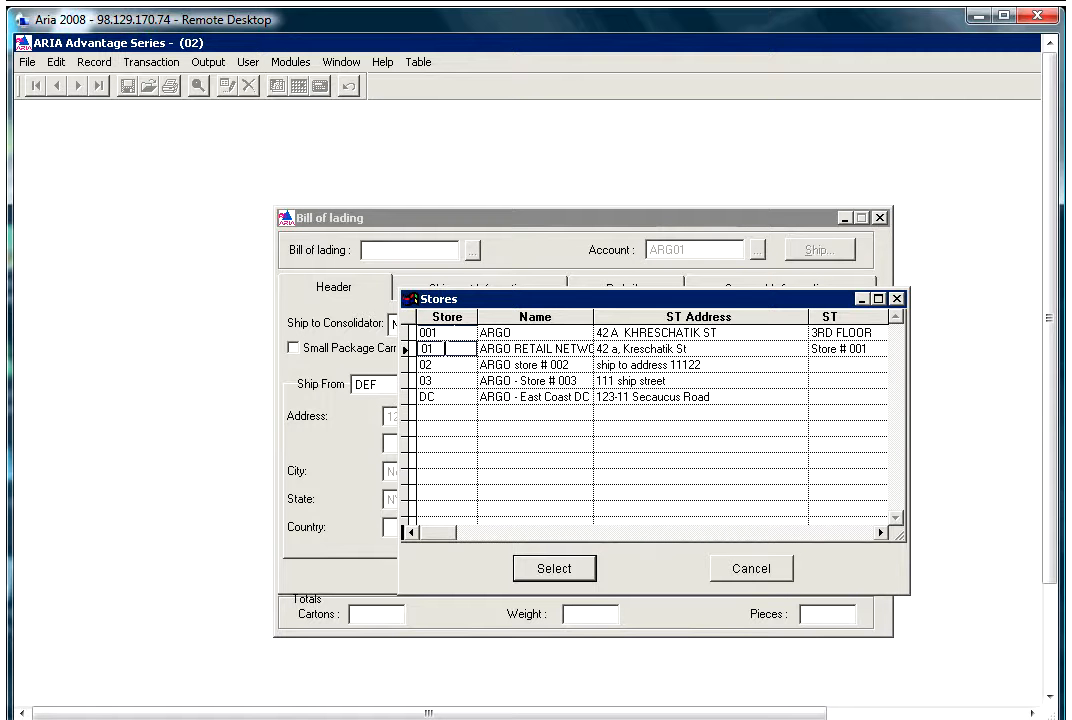
pyautogui.click(450, 365)
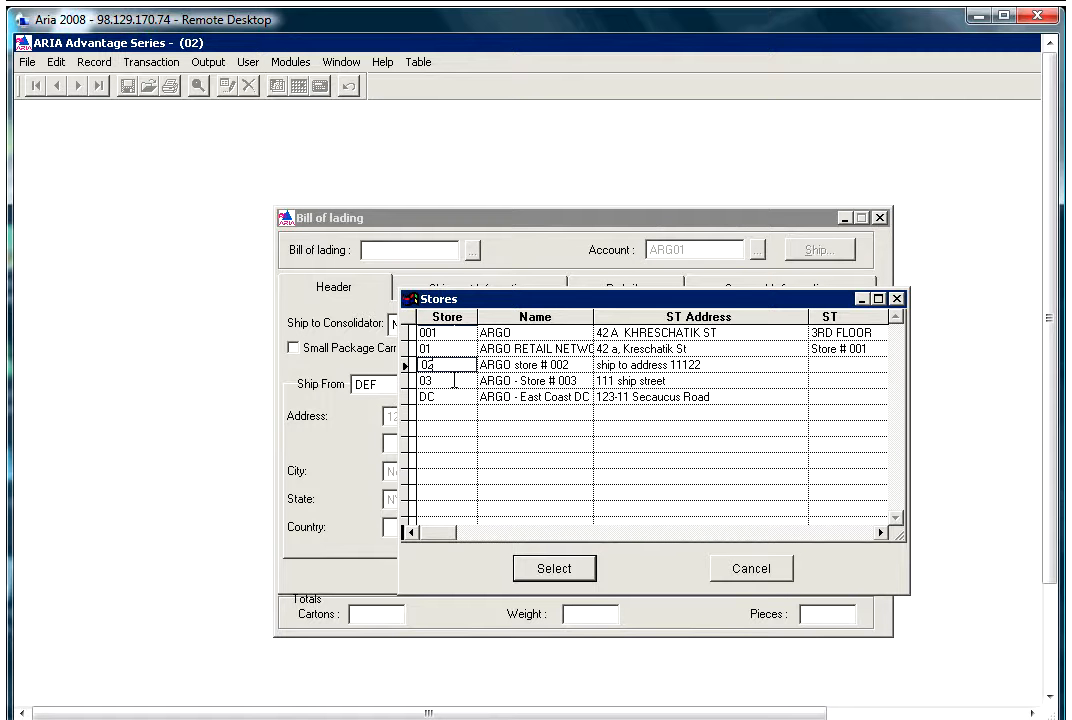
pyautogui.click(455, 381)
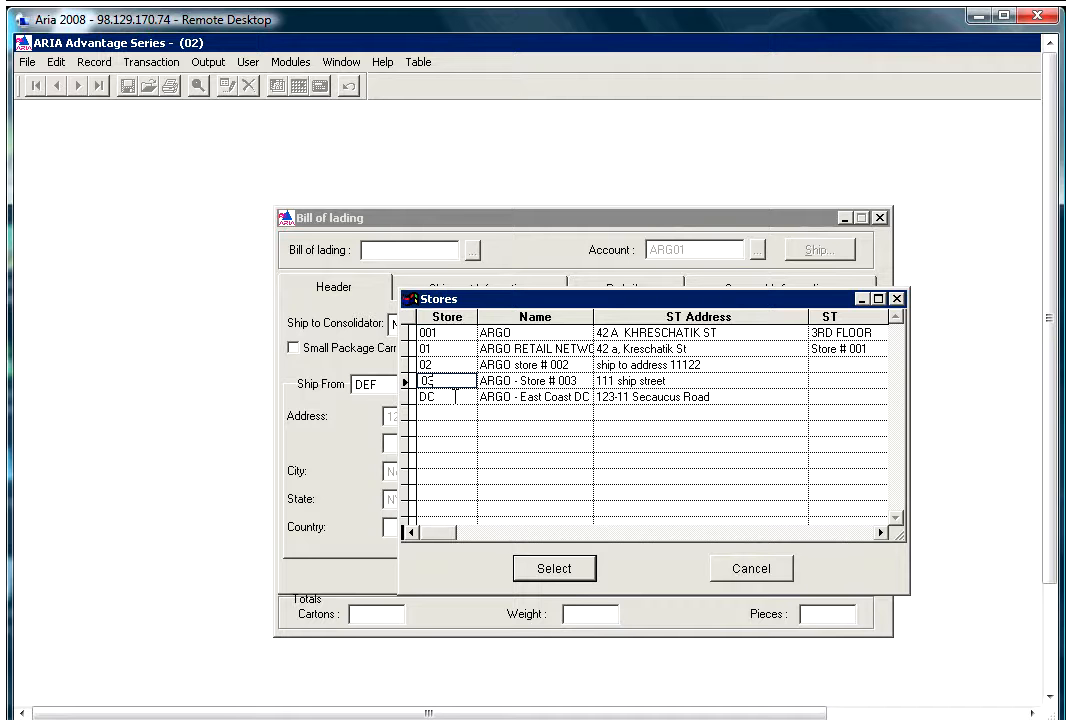
pyautogui.click(455, 397)
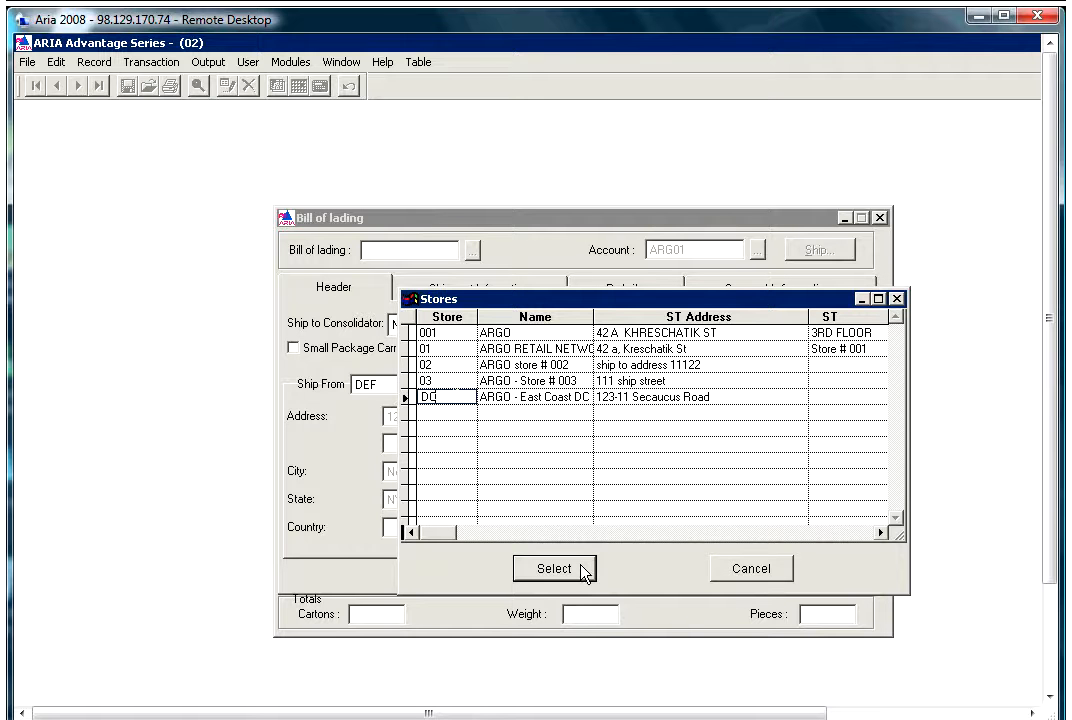
pyautogui.moveTo(438, 398); pyautogui.dragTo(402, 397)
pyautogui.click(555, 569)
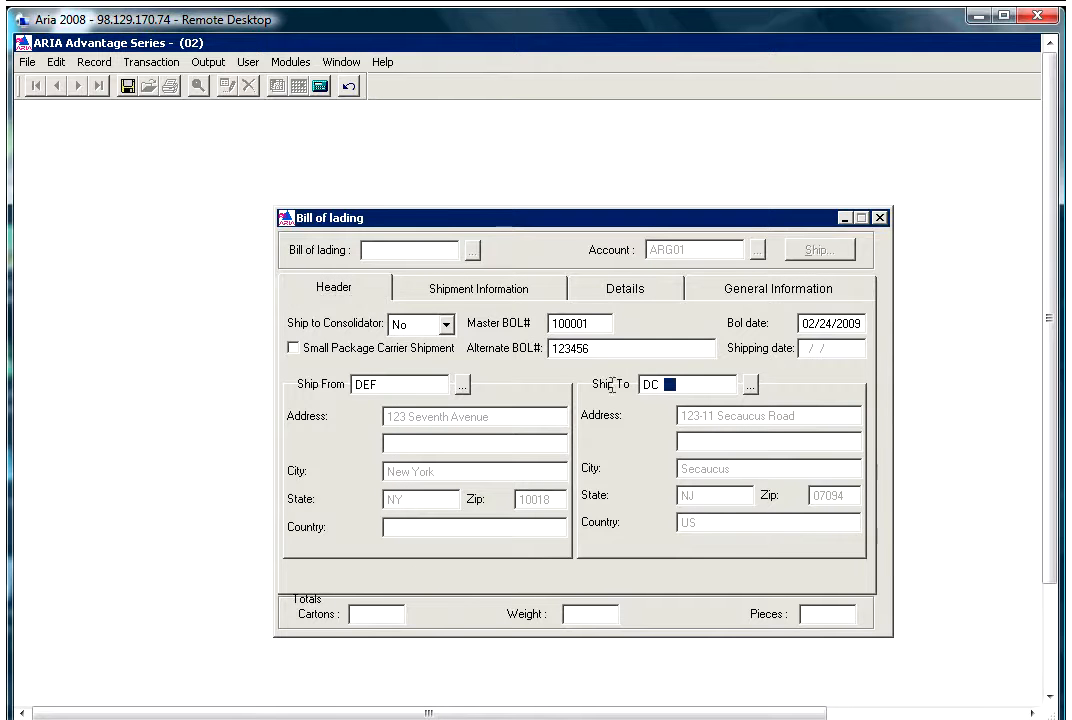
pyautogui.moveTo(676, 387); pyautogui.dragTo(630, 400)
# In the shipment information, choose Pick & Pack Carton as the packing structure and set the days to reach destination to 3
pyautogui.click(538, 296)
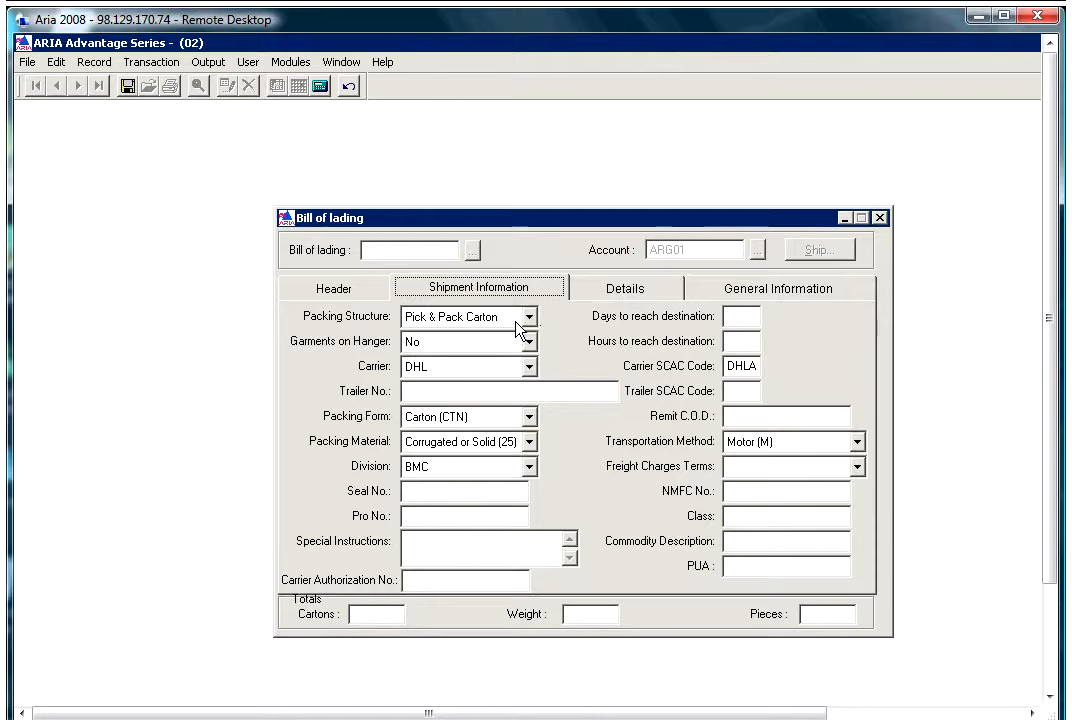
pyautogui.click(518, 330)
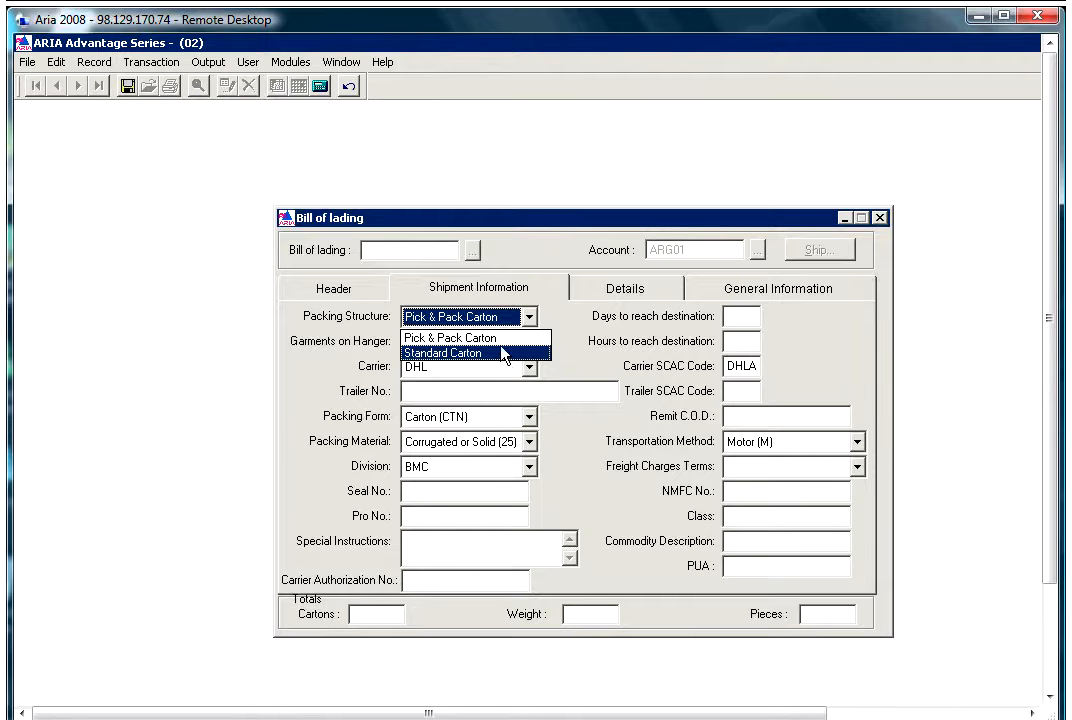
pyautogui.click(499, 339)
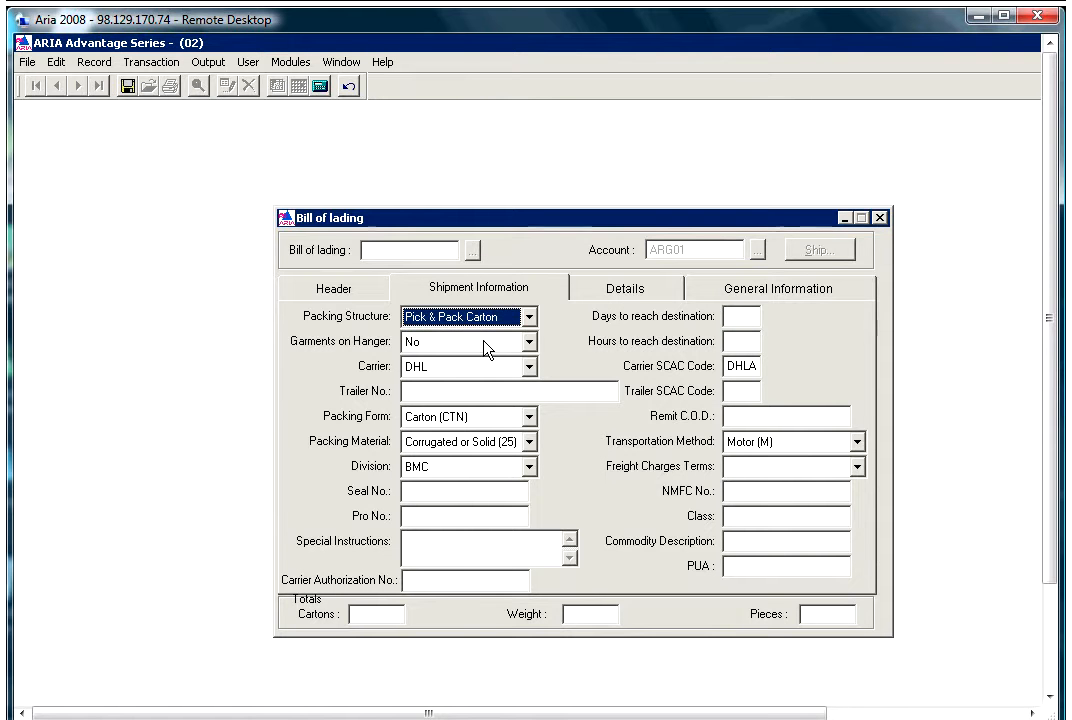
pyautogui.click(743, 316)
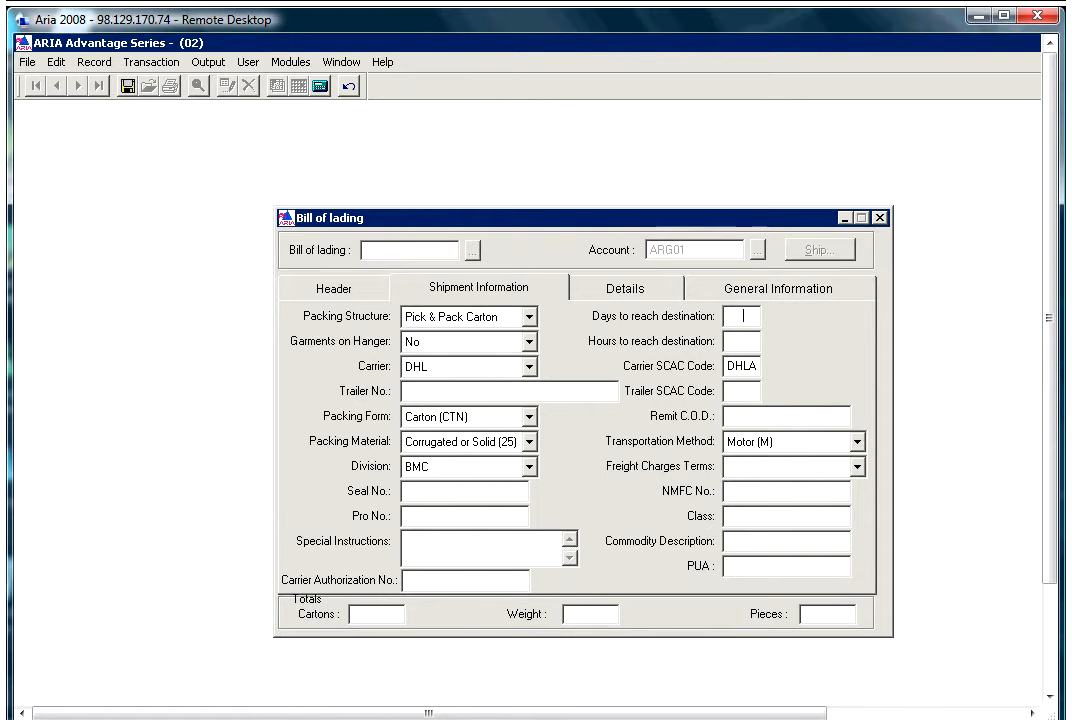
pyautogui.press('Tab')
pyautogui.click(737, 318)
pyautogui.write('3')
pyautogui.press('Tab')
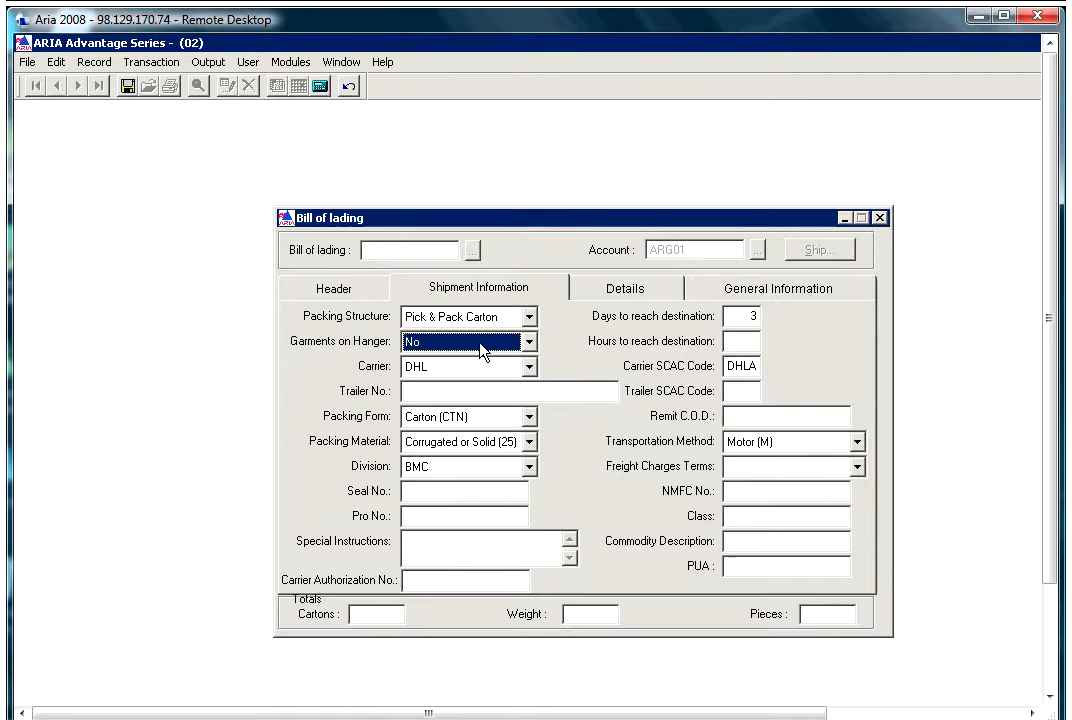
# Set Garments on Hanger to Yes and choose DHL as the carrier
pyautogui.click(448, 352)
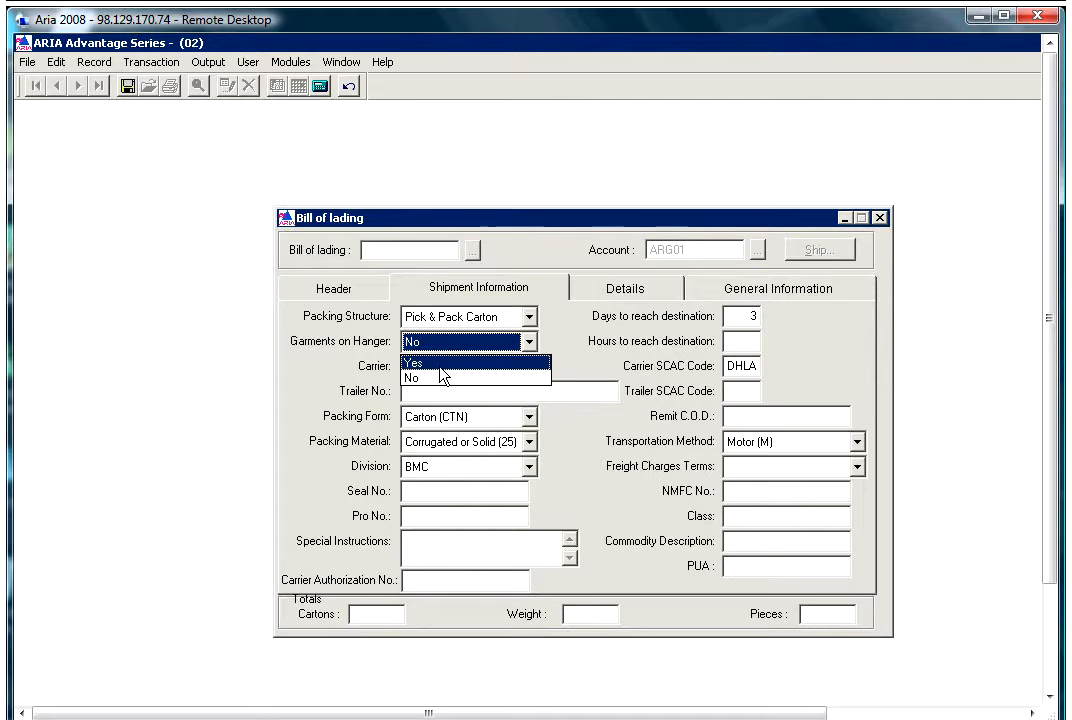
pyautogui.press('Return')
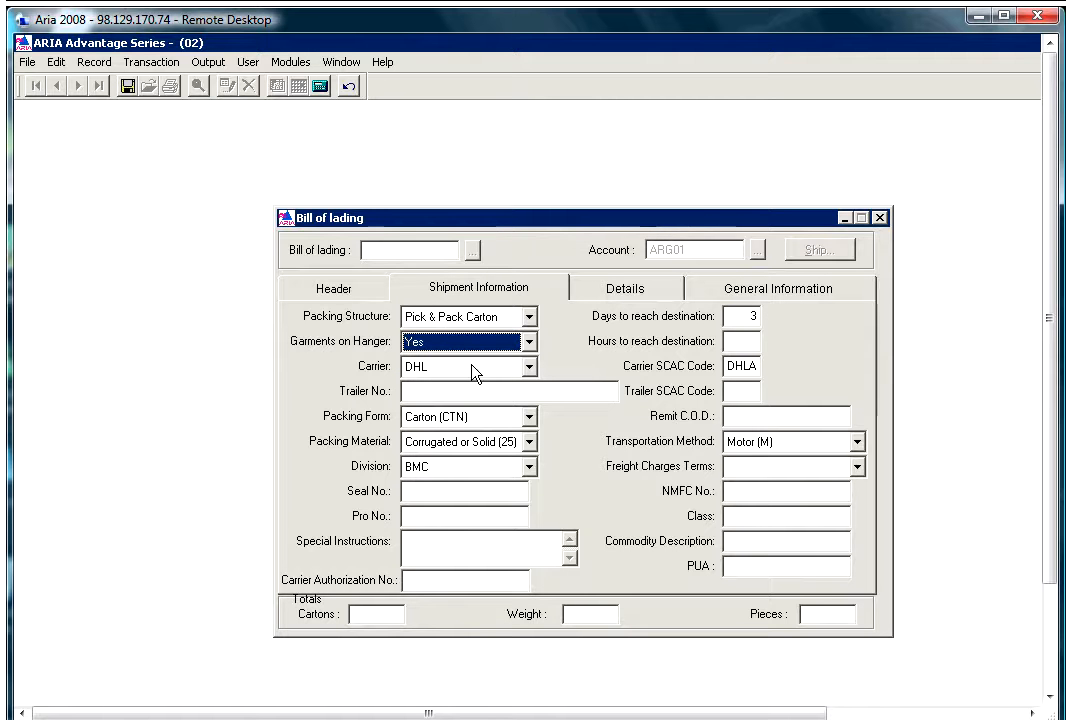
pyautogui.press('Tab')
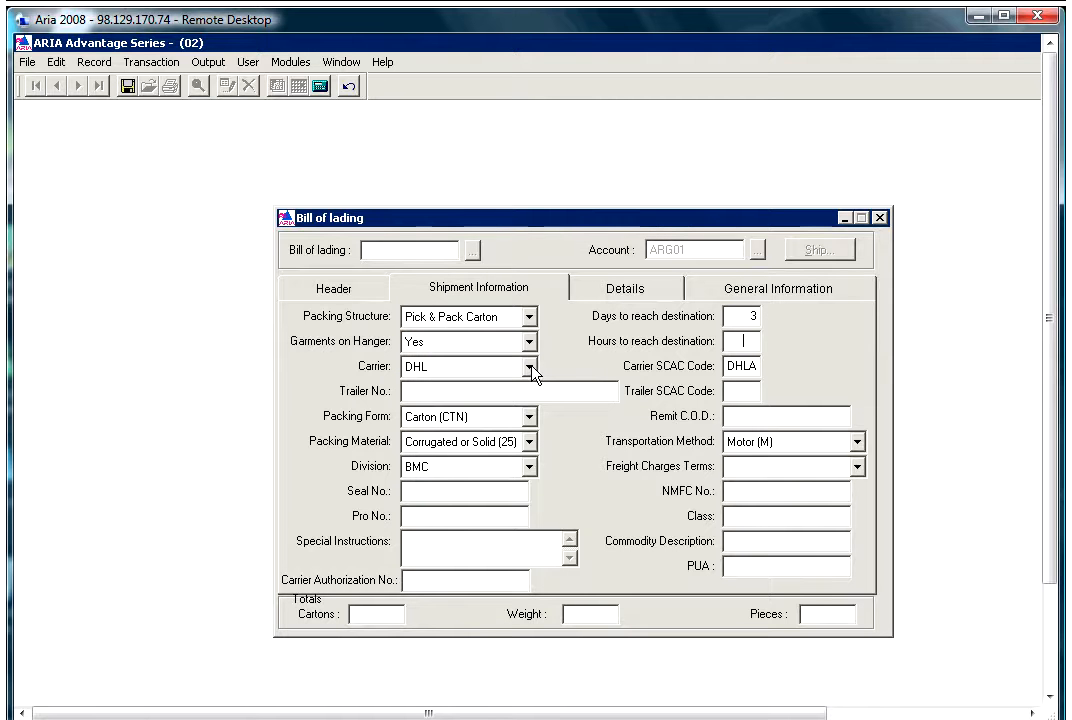
pyautogui.click(530, 367)
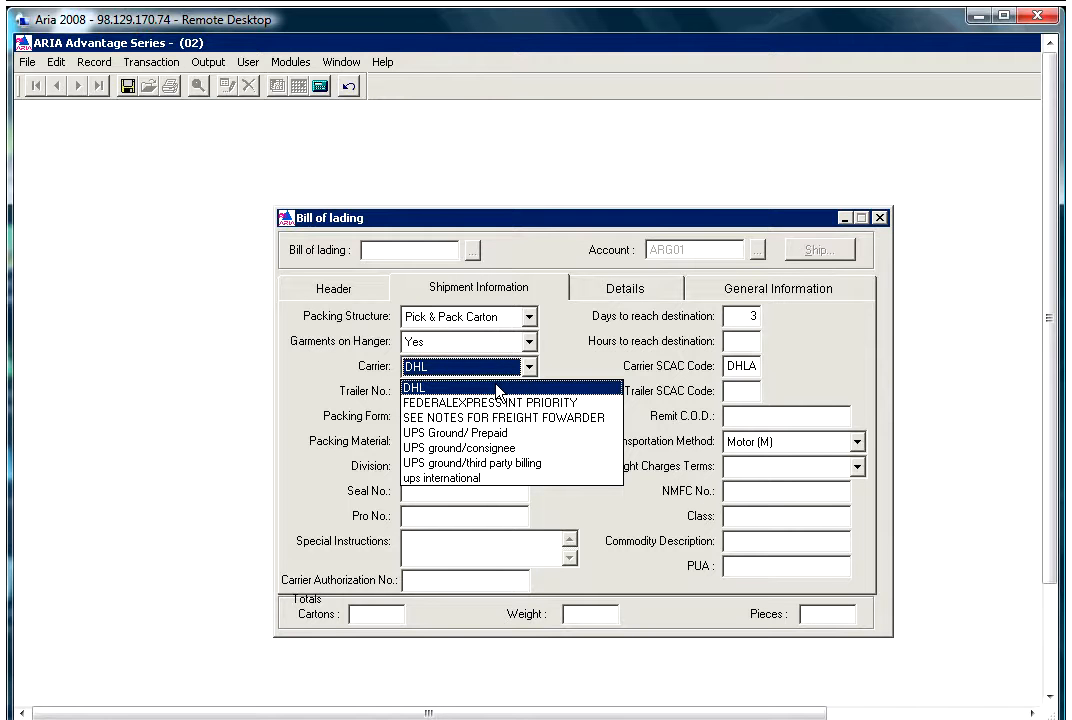
pyautogui.press('Up')
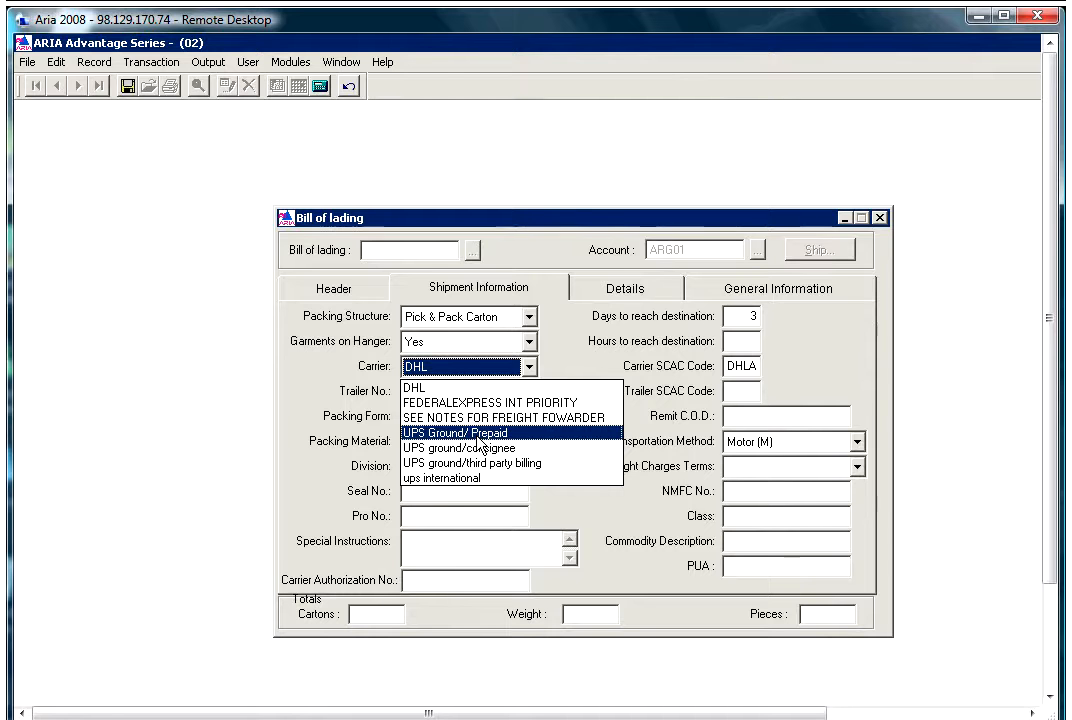
pyautogui.click(440, 390)
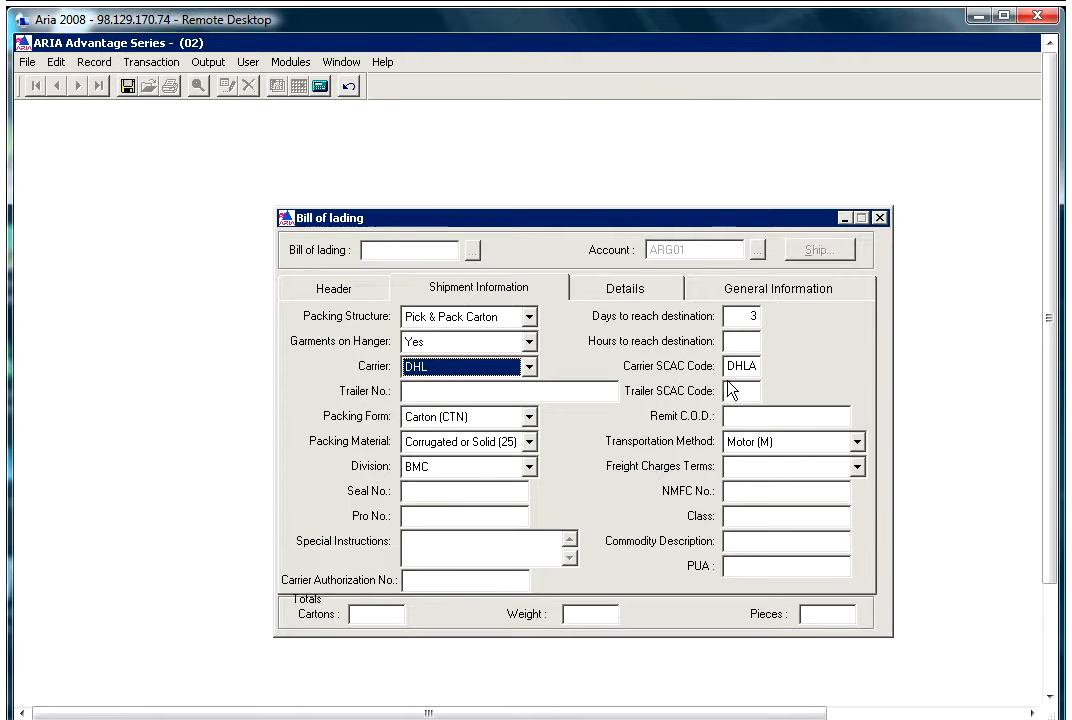
pyautogui.moveTo(728, 366); pyautogui.dragTo(774, 369)
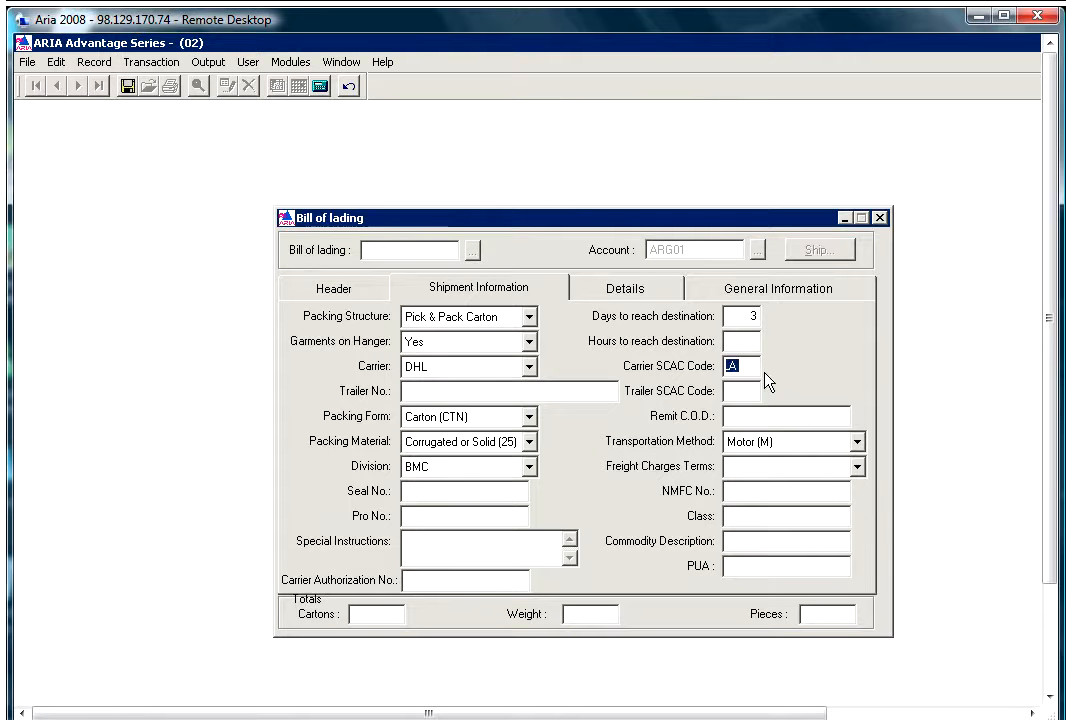
pyautogui.press('Home')
pyautogui.click(446, 389)
pyautogui.write('1224')
pyautogui.write('333333')
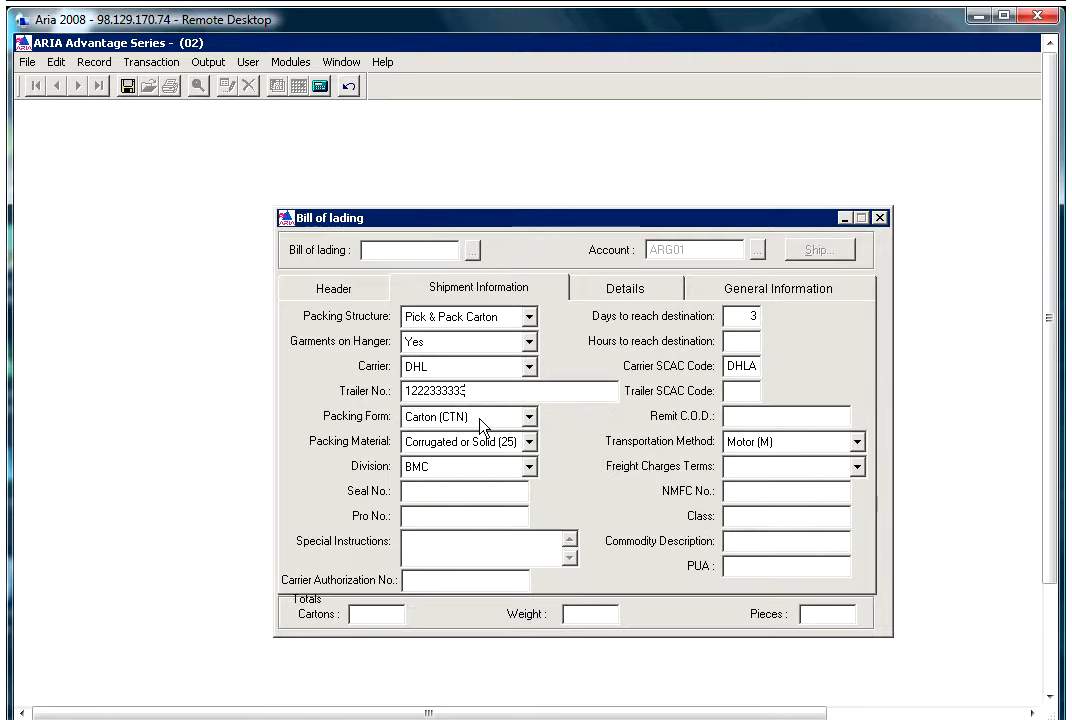
# Choose Carton (CTN) as the packing form, Fibre (31) as the packing material and BMC as the division
pyautogui.click(487, 421)
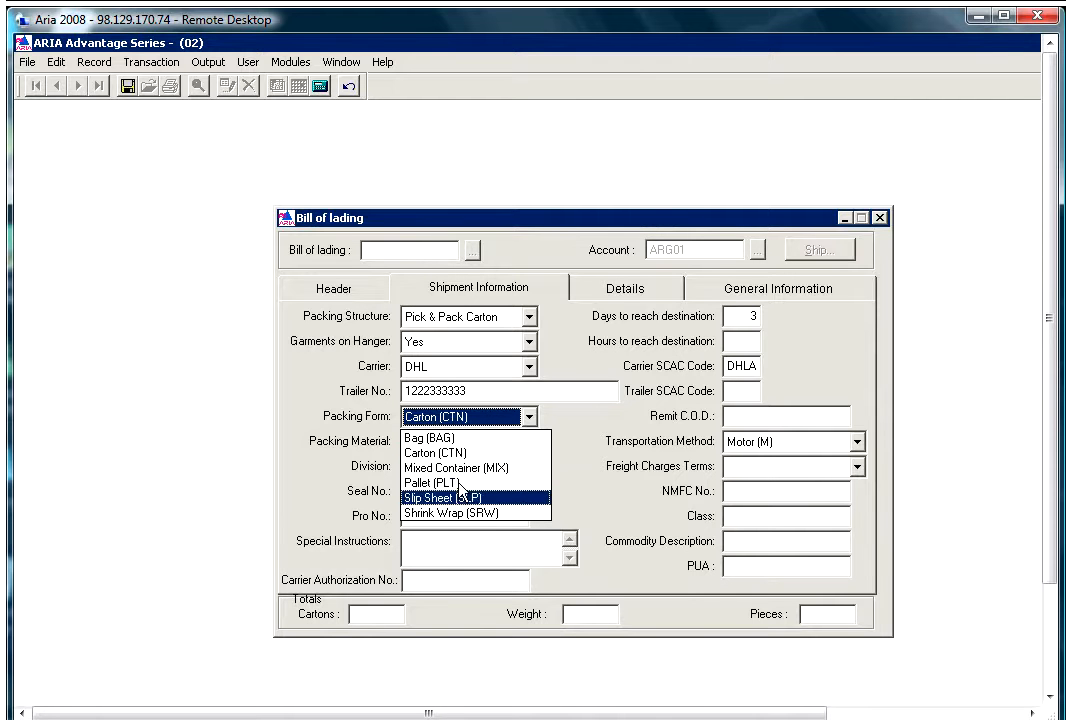
pyautogui.click(460, 453)
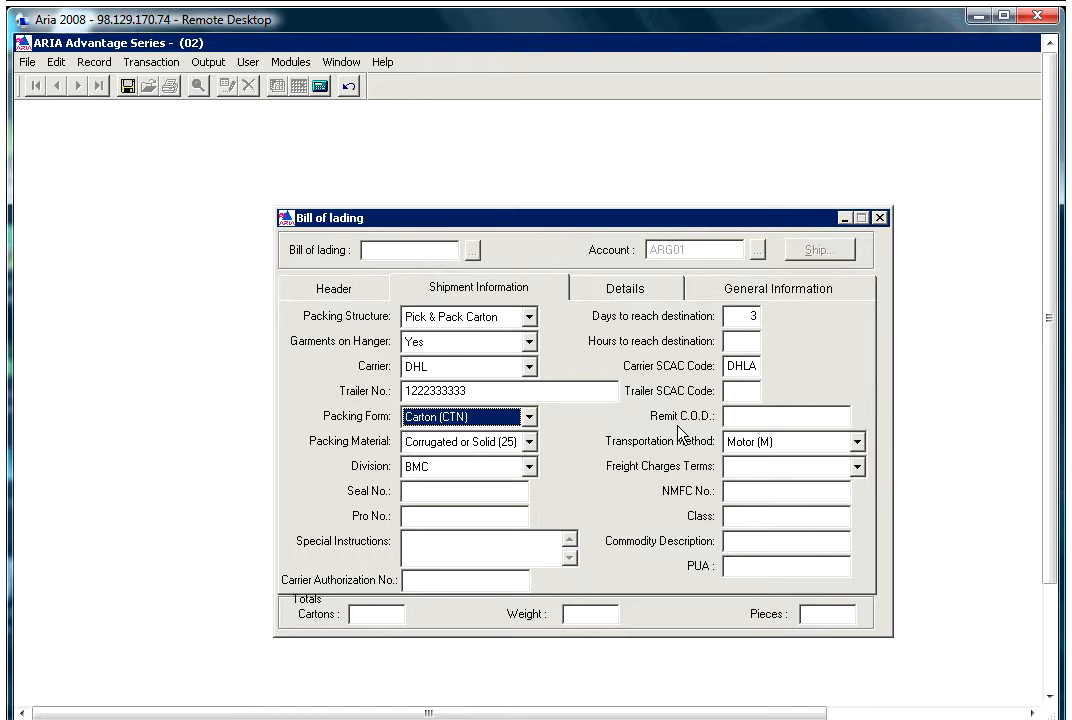
pyautogui.click(507, 448)
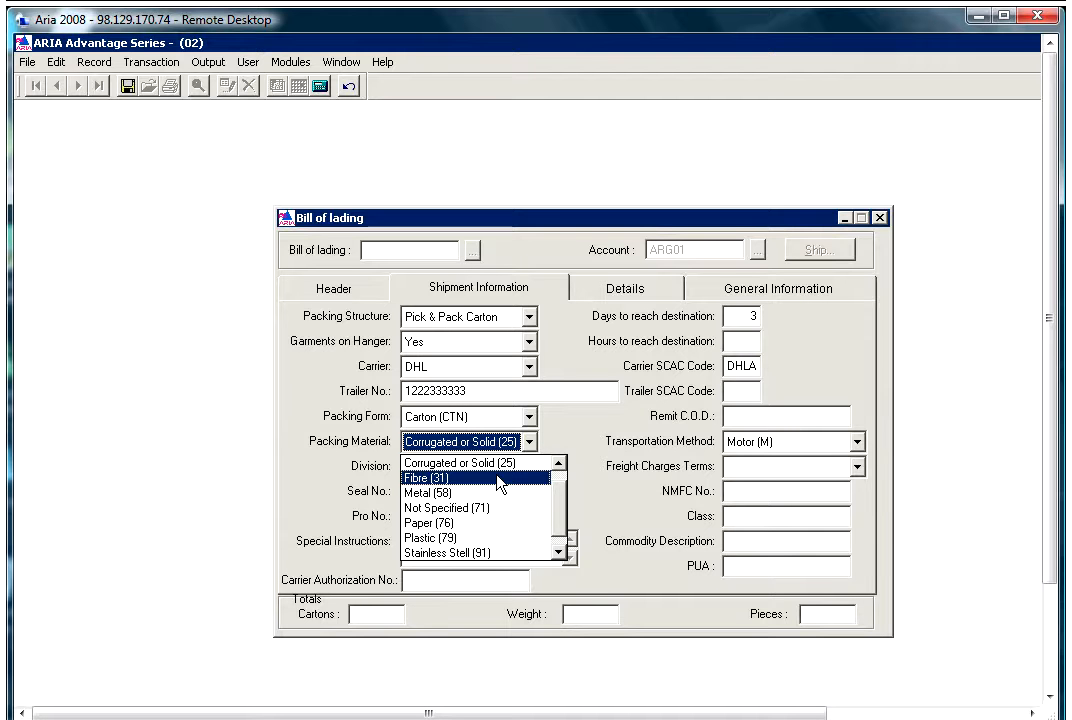
pyautogui.click(495, 477)
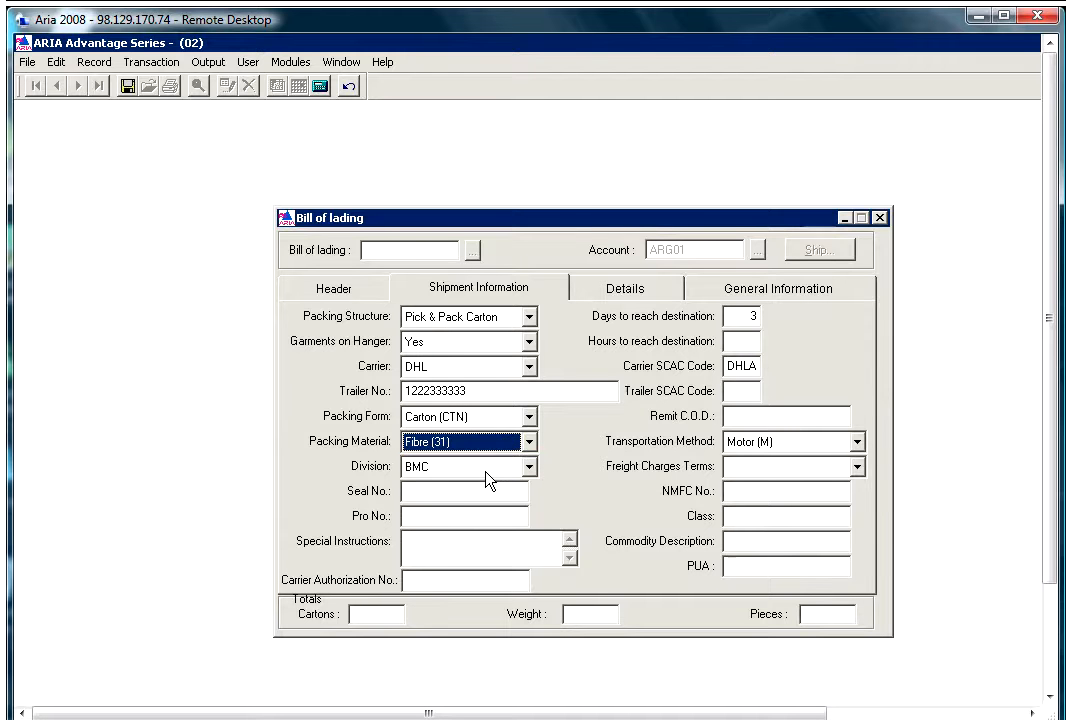
pyautogui.click(486, 472)
pyautogui.click(473, 508)
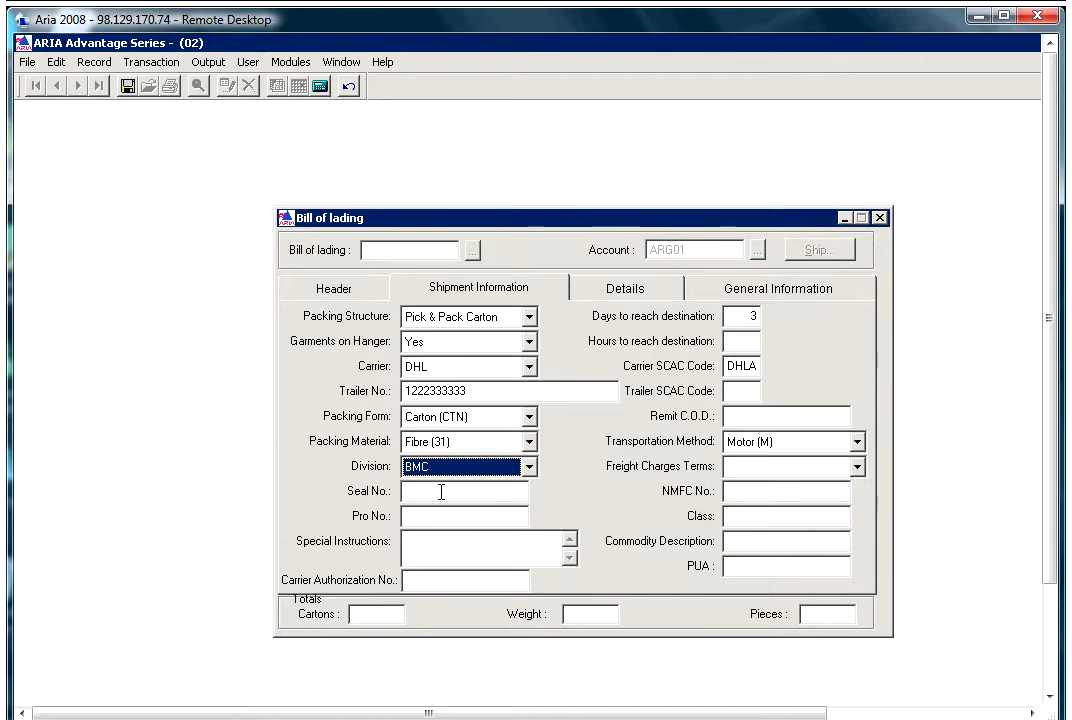
pyautogui.click(441, 491)
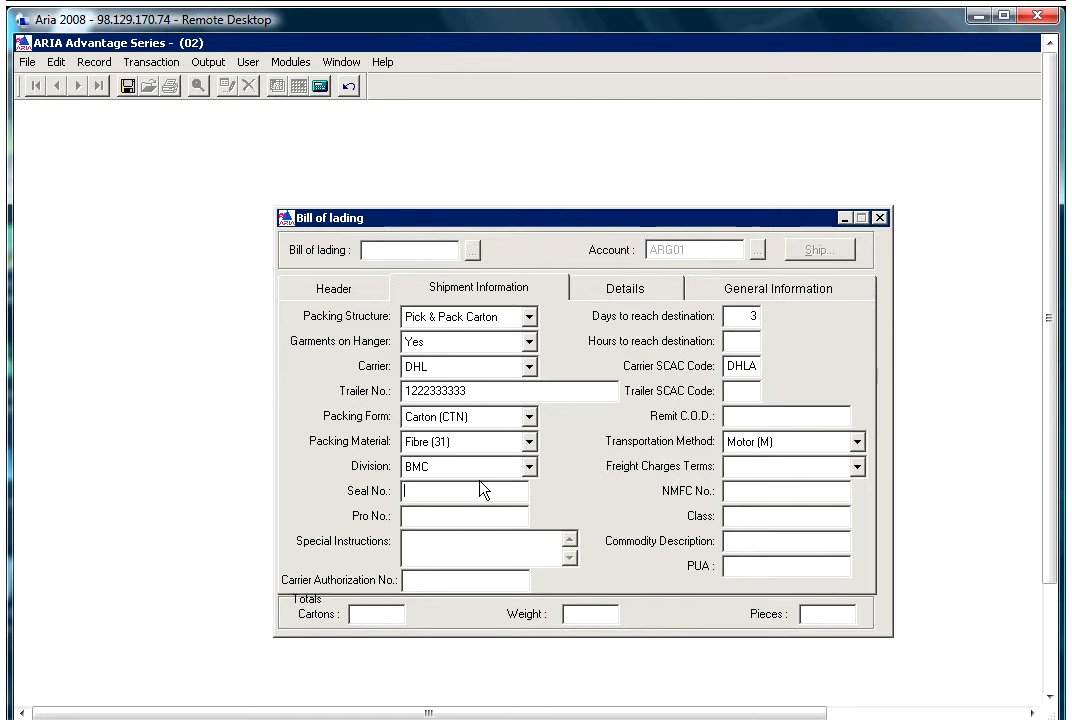
pyautogui.write('2222233333')
pyautogui.click(438, 520)
pyautogui.write('100001')
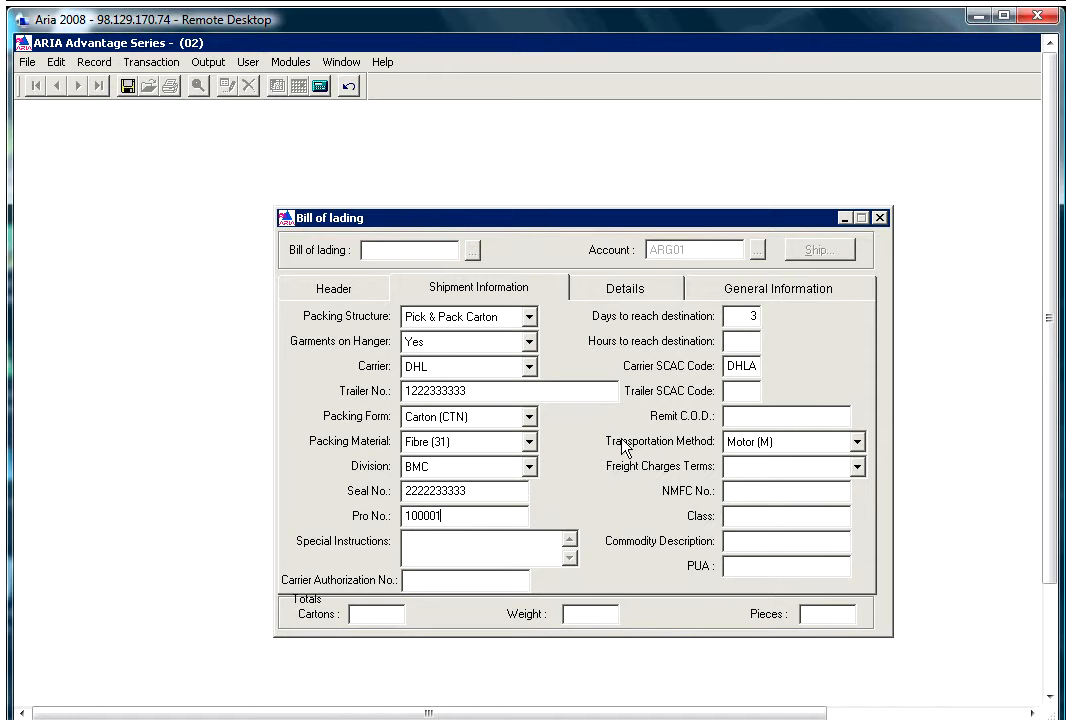
pyautogui.doubleClick(446, 517)
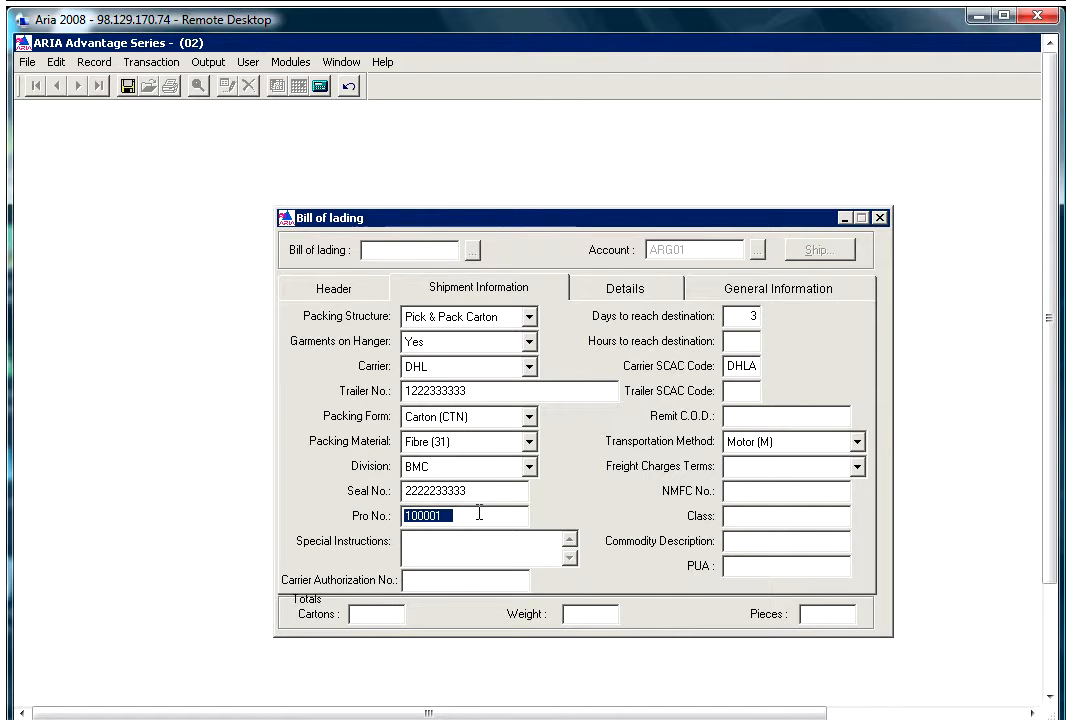
# Enter "Ship To DC" as the special instructions for the shipment
pyautogui.click(447, 544)
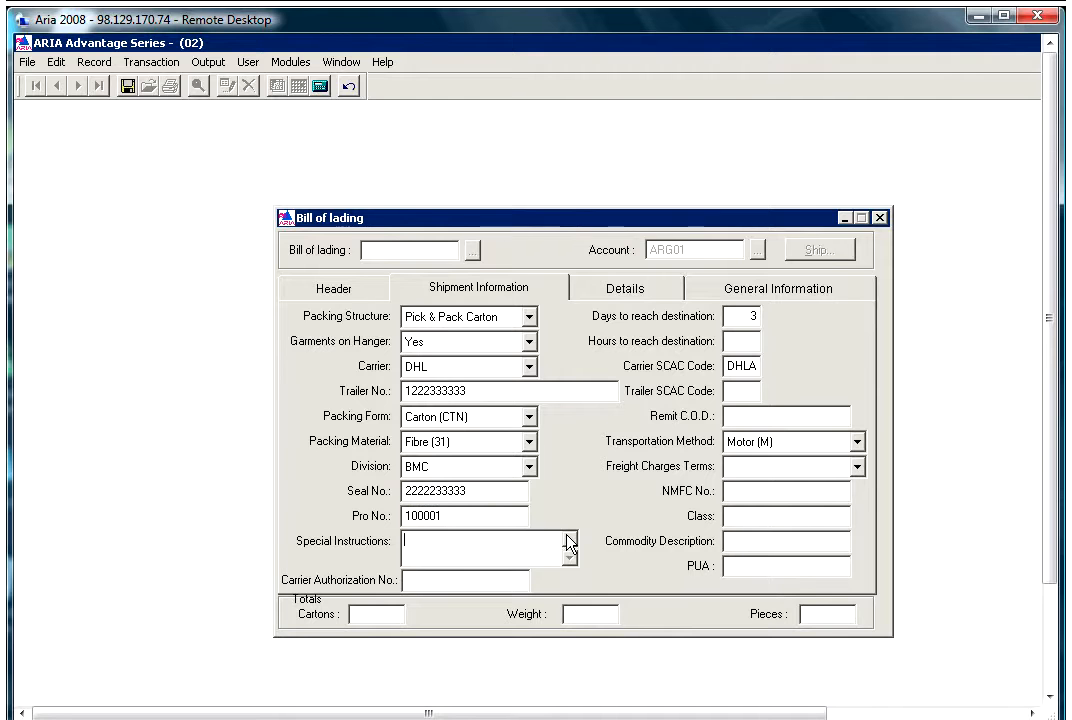
pyautogui.write('Ship')
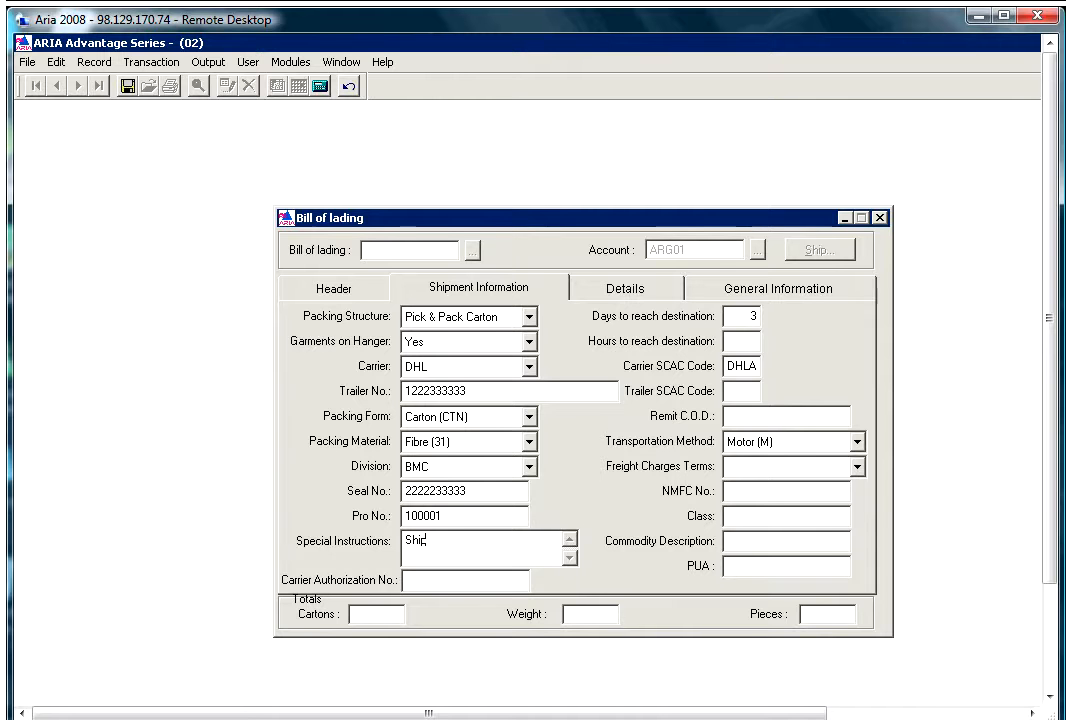
pyautogui.write(' To DC')
# Set the transportation method to Motor (M) and the freight charges terms to Prepaid
pyautogui.click(736, 413)
pyautogui.click(857, 441)
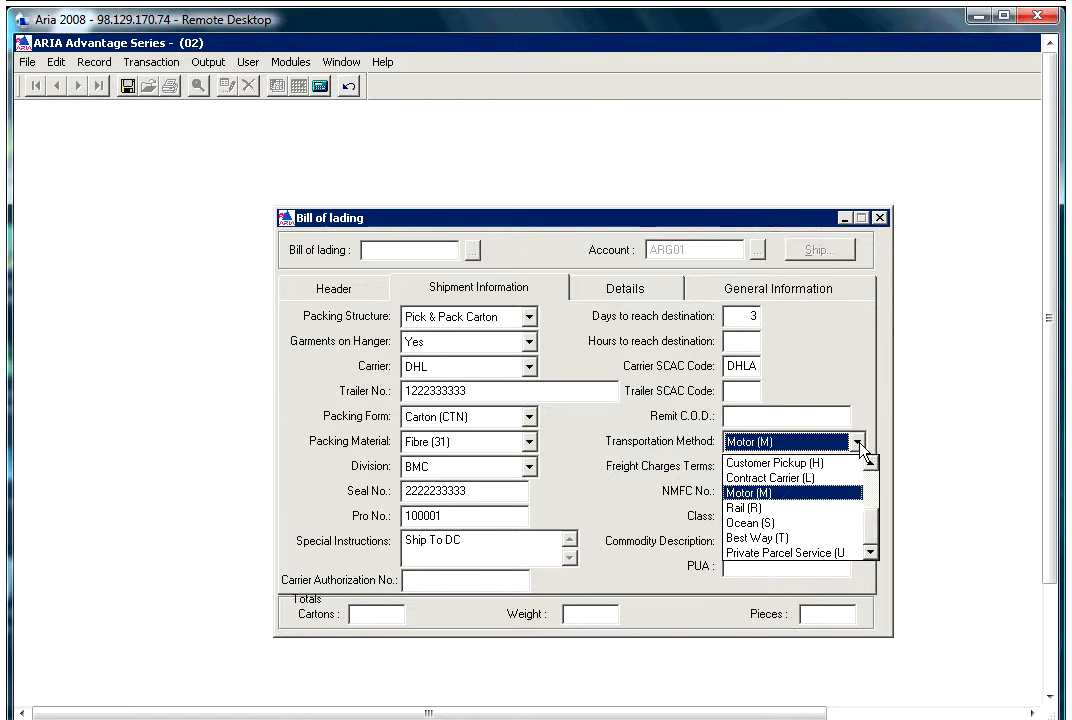
pyautogui.click(805, 492)
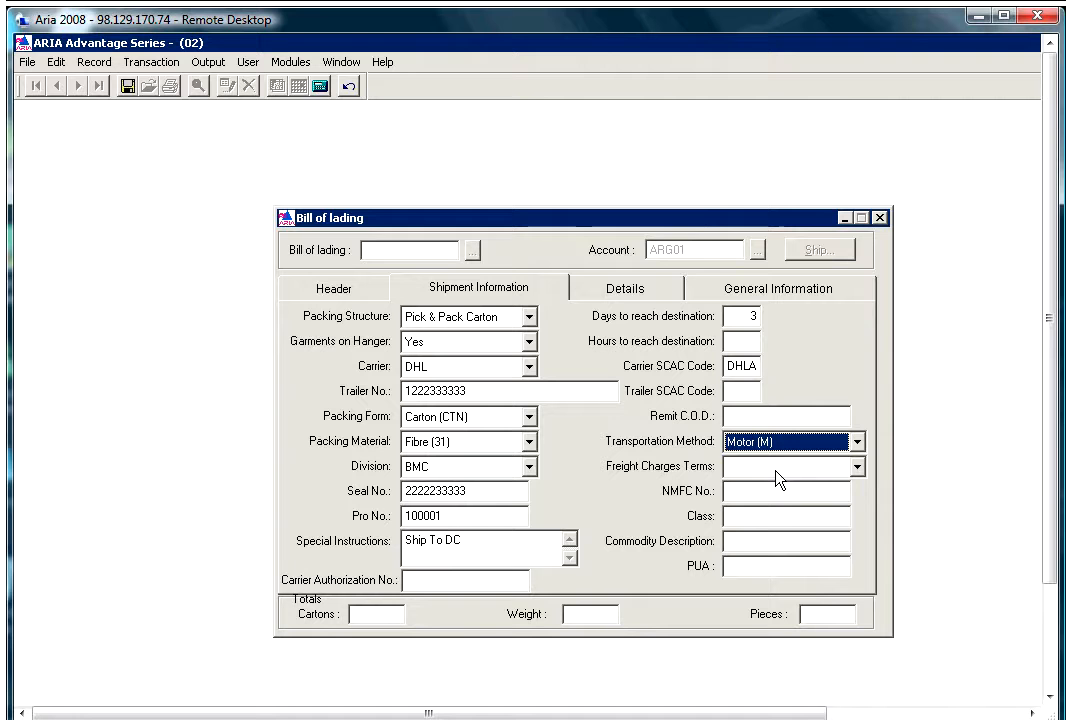
pyautogui.click(857, 466)
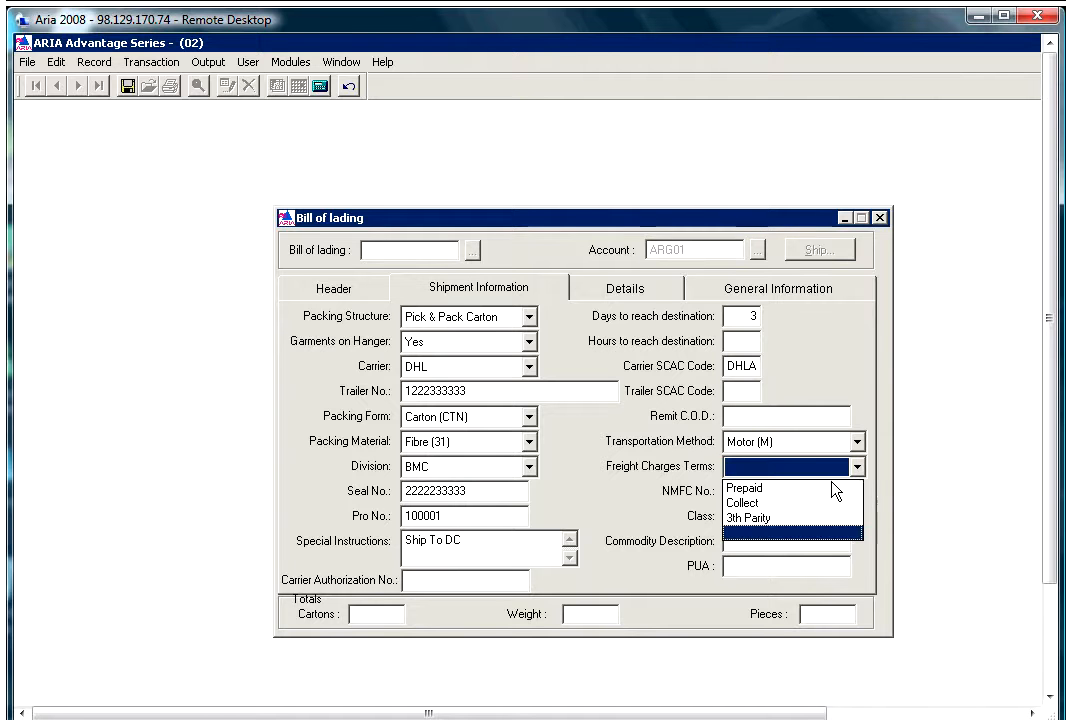
pyautogui.click(781, 489)
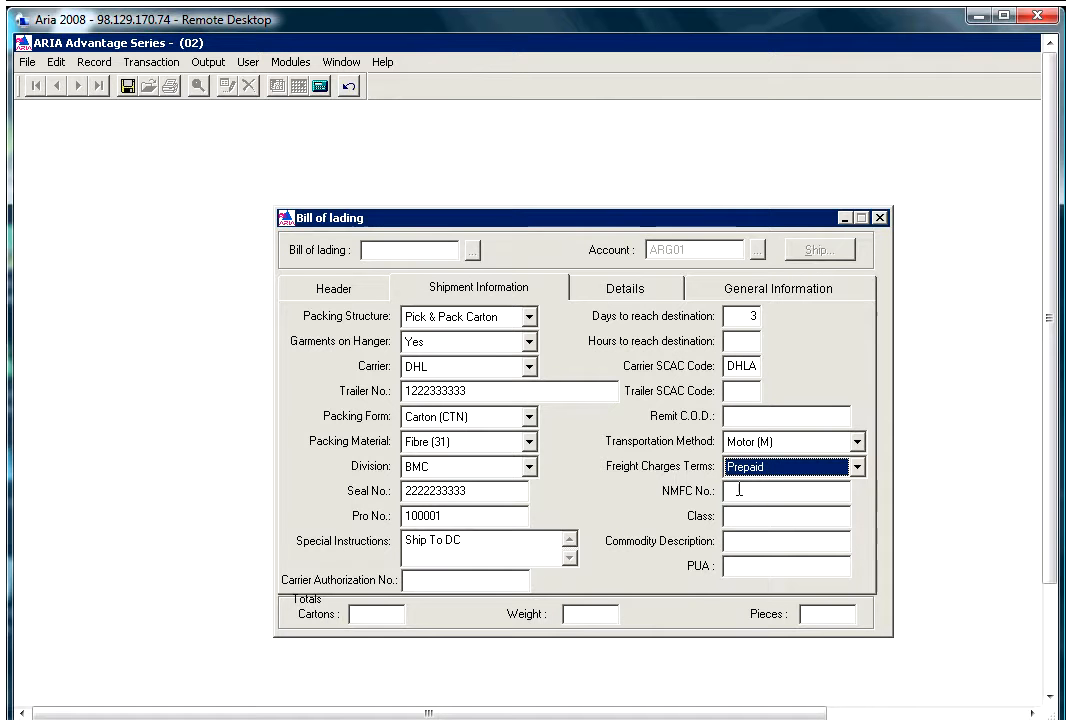
pyautogui.click(739, 488)
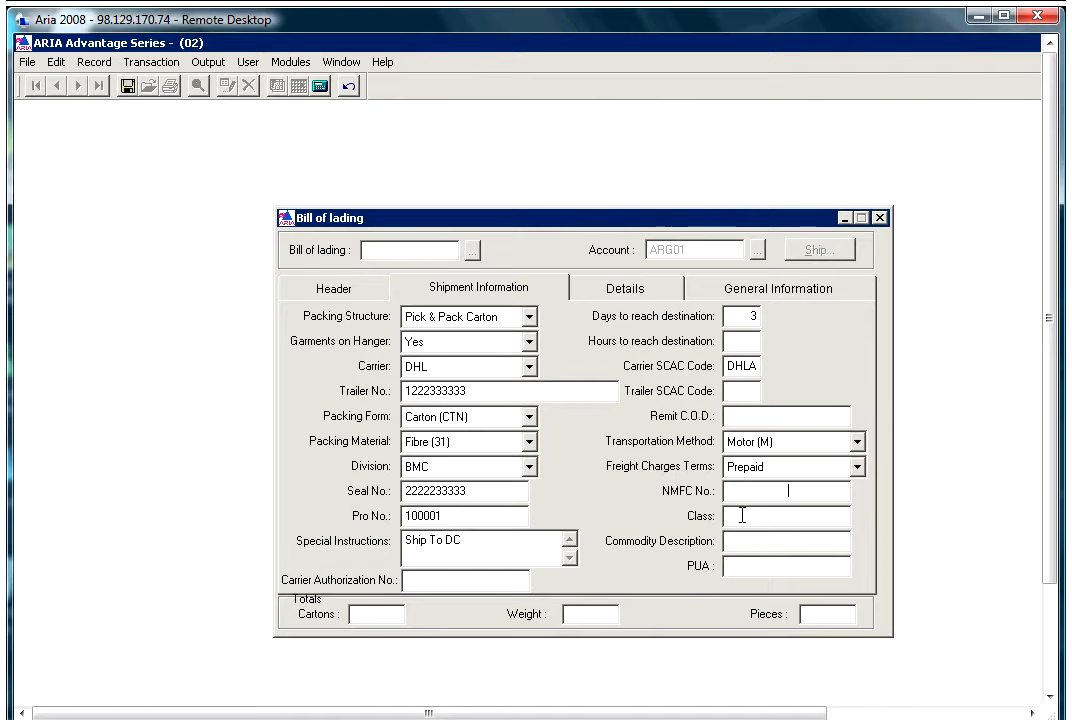
pyautogui.click(737, 545)
pyautogui.click(733, 566)
# In the bill of lading's details, start adding packing lists to bring up the available packs
pyautogui.click(652, 296)
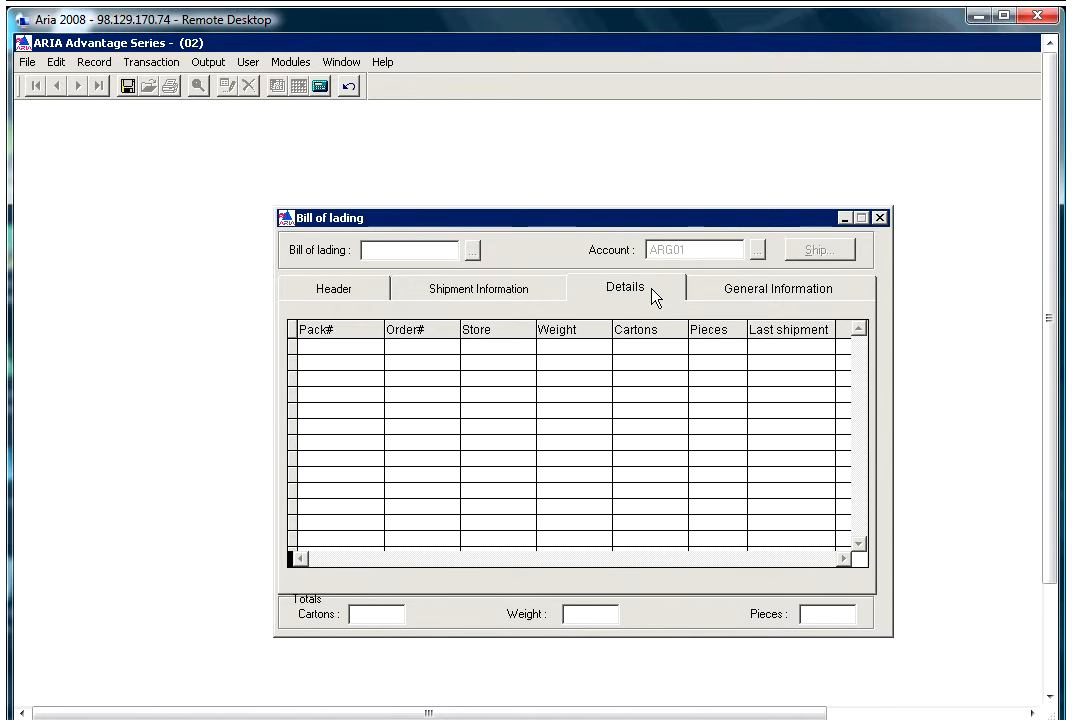
pyautogui.rightClick(343, 350)
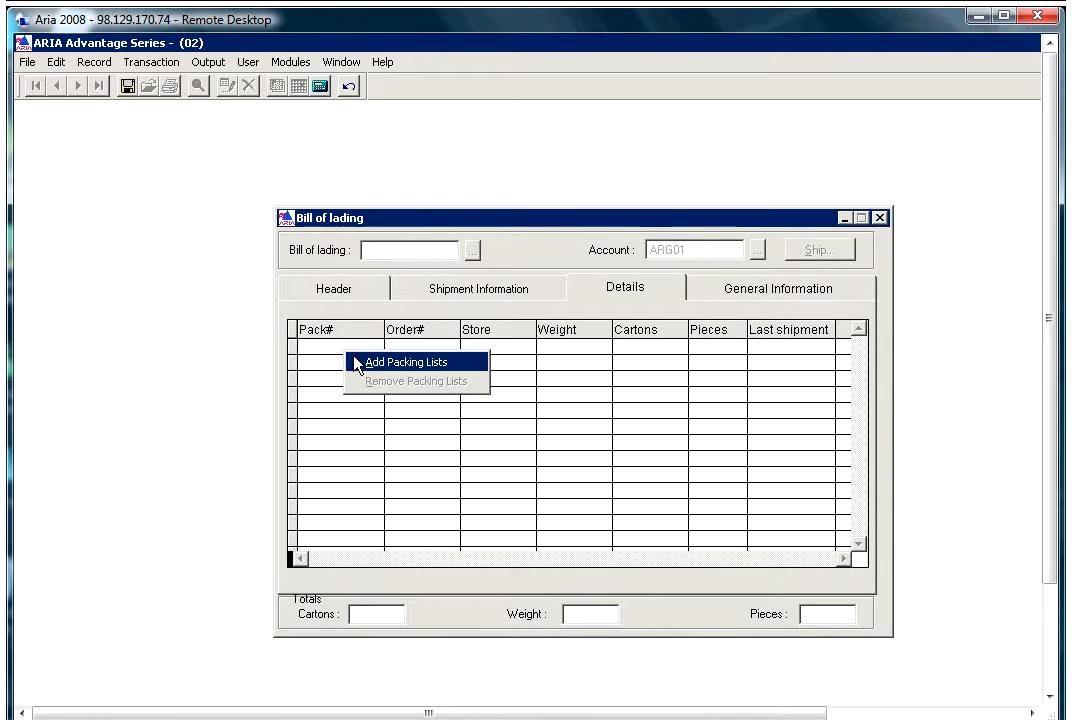
pyautogui.click(468, 364)
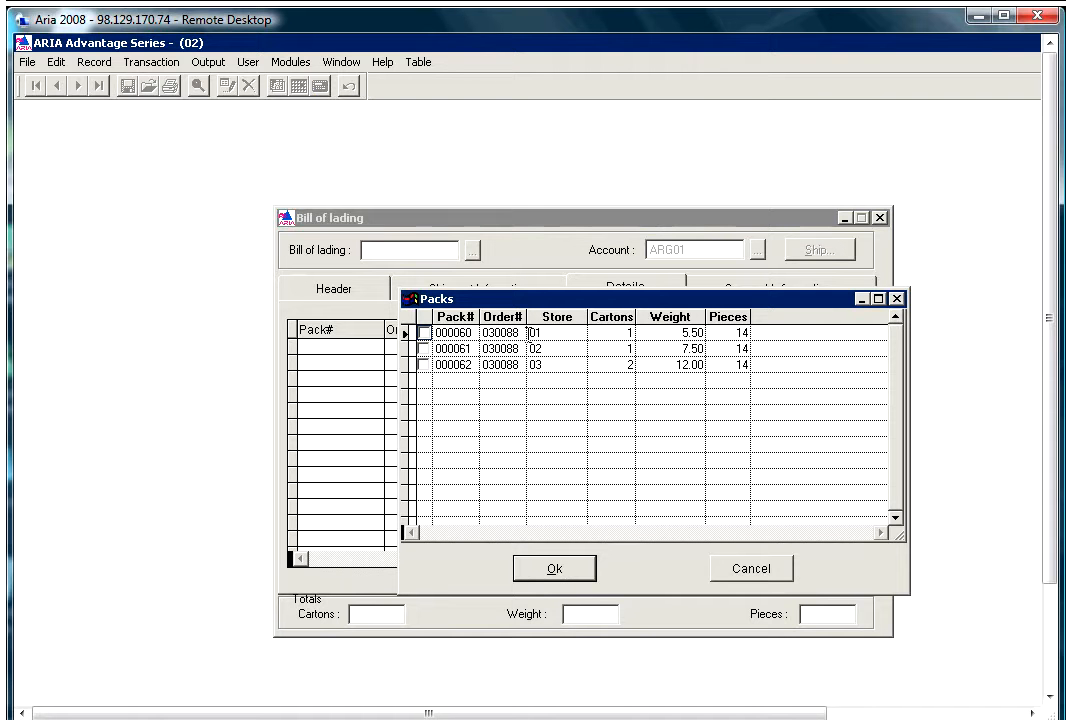
# Examine the order and store assigned to each available pack
pyautogui.click(513, 333)
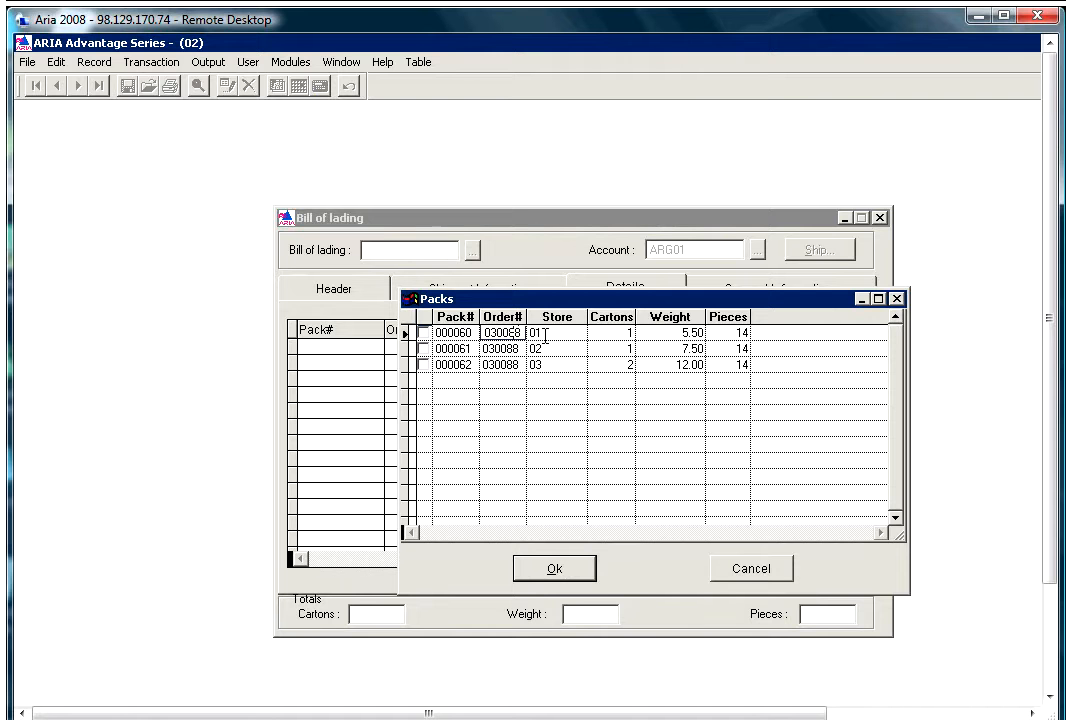
pyautogui.click(545, 334)
pyautogui.click(547, 349)
pyautogui.click(547, 365)
pyautogui.click(509, 333)
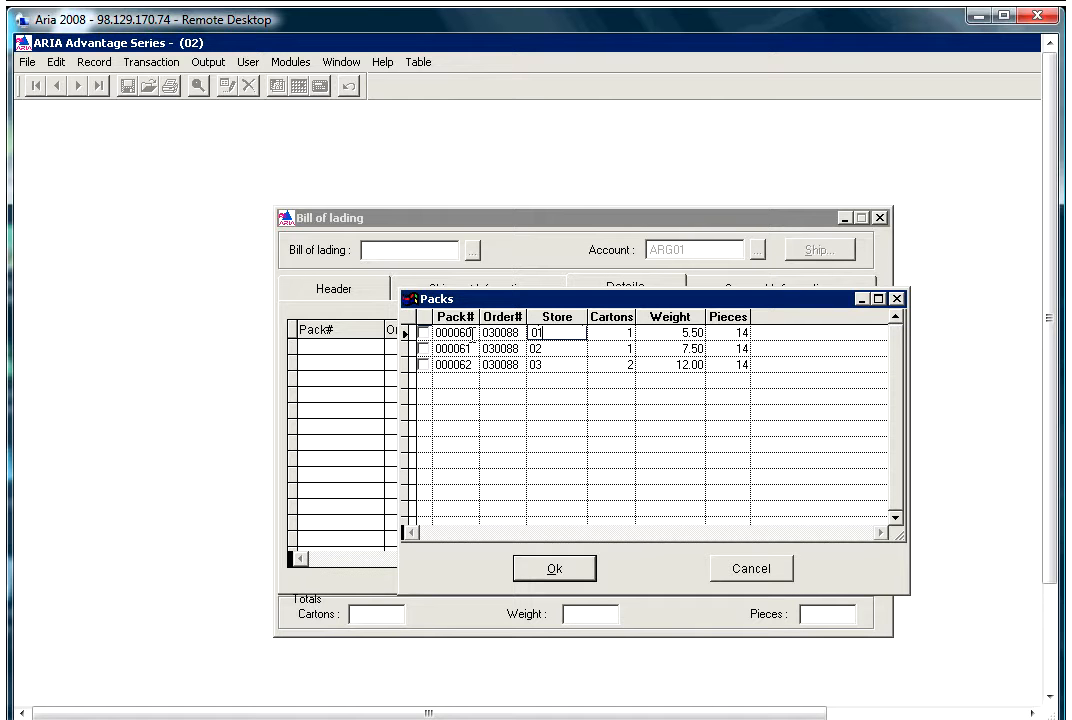
pyautogui.click(537, 348)
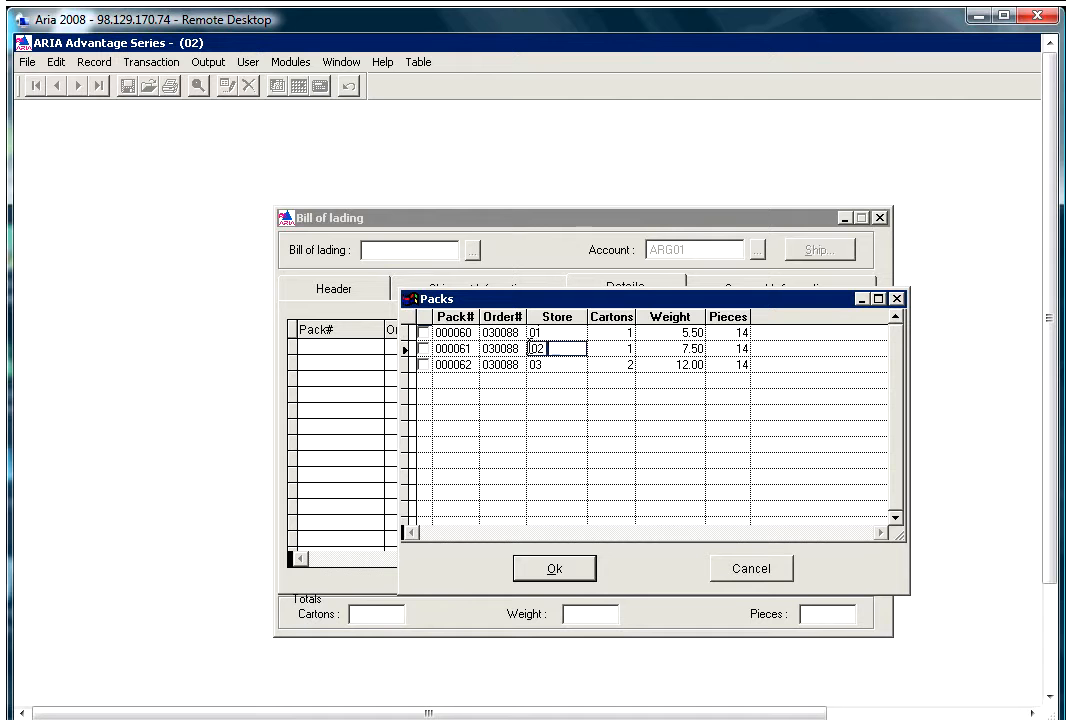
pyautogui.press('Up')
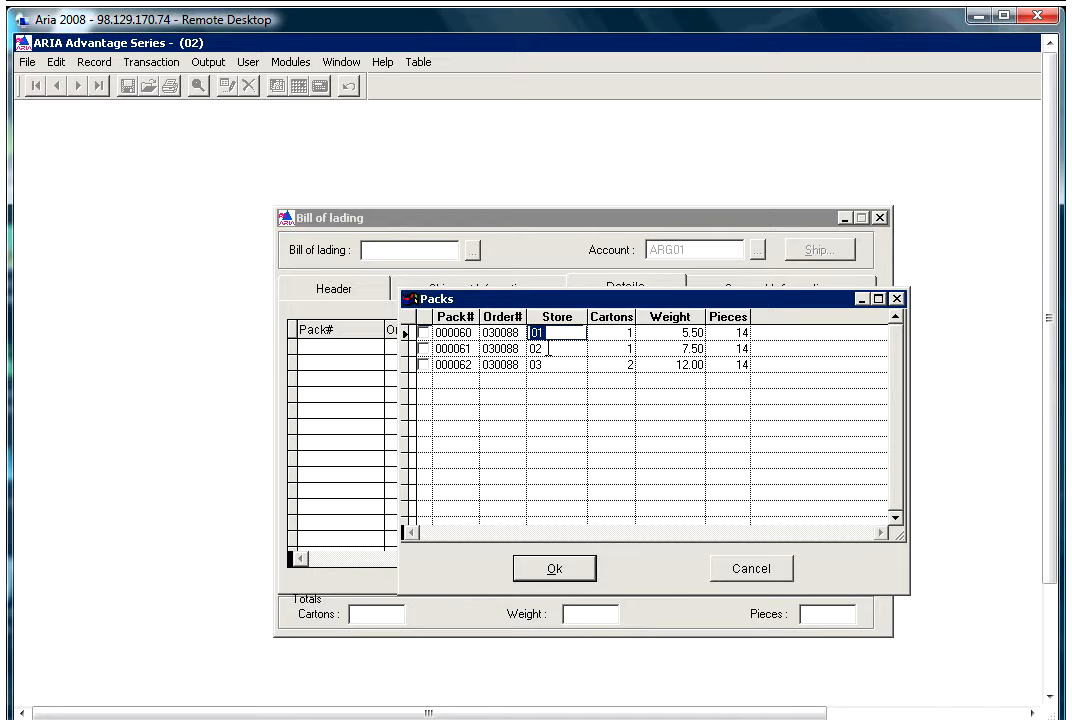
pyautogui.click(443, 333)
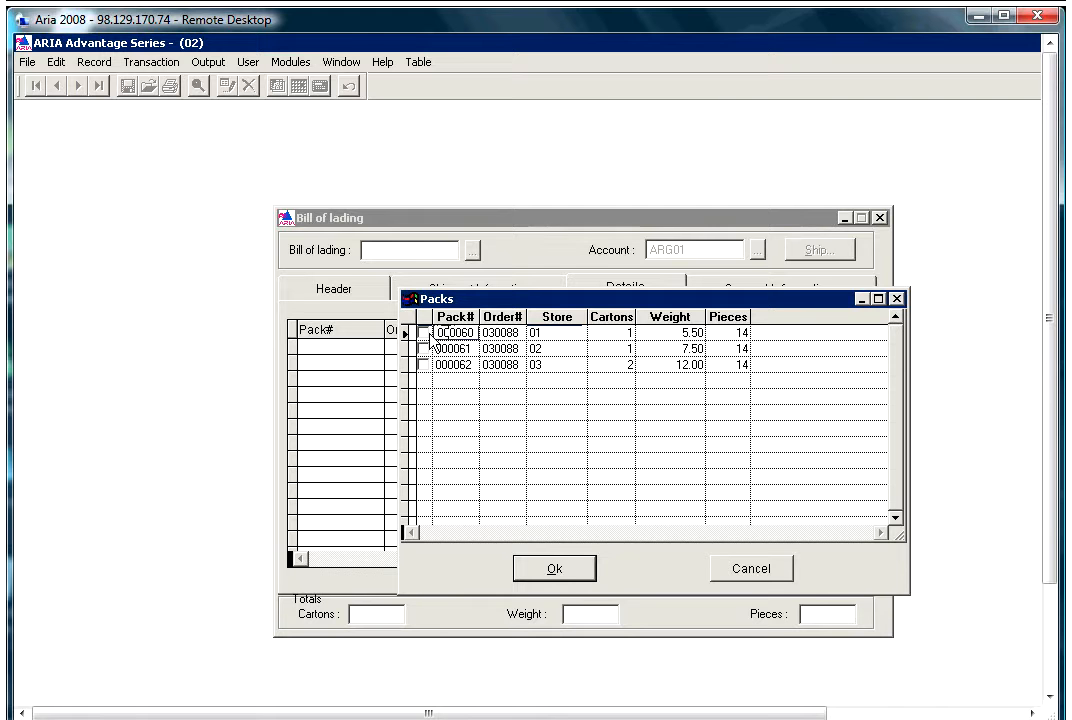
# Select all the available packs and add them to the bill of lading's details
pyautogui.rightClick(471, 338)
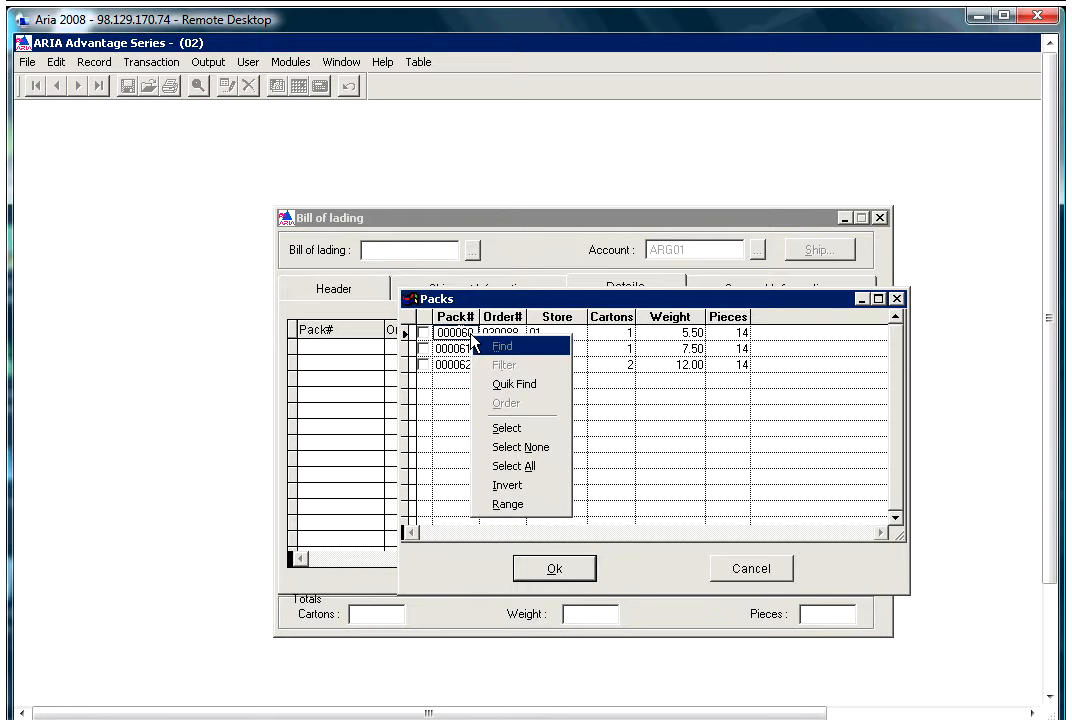
pyautogui.click(540, 467)
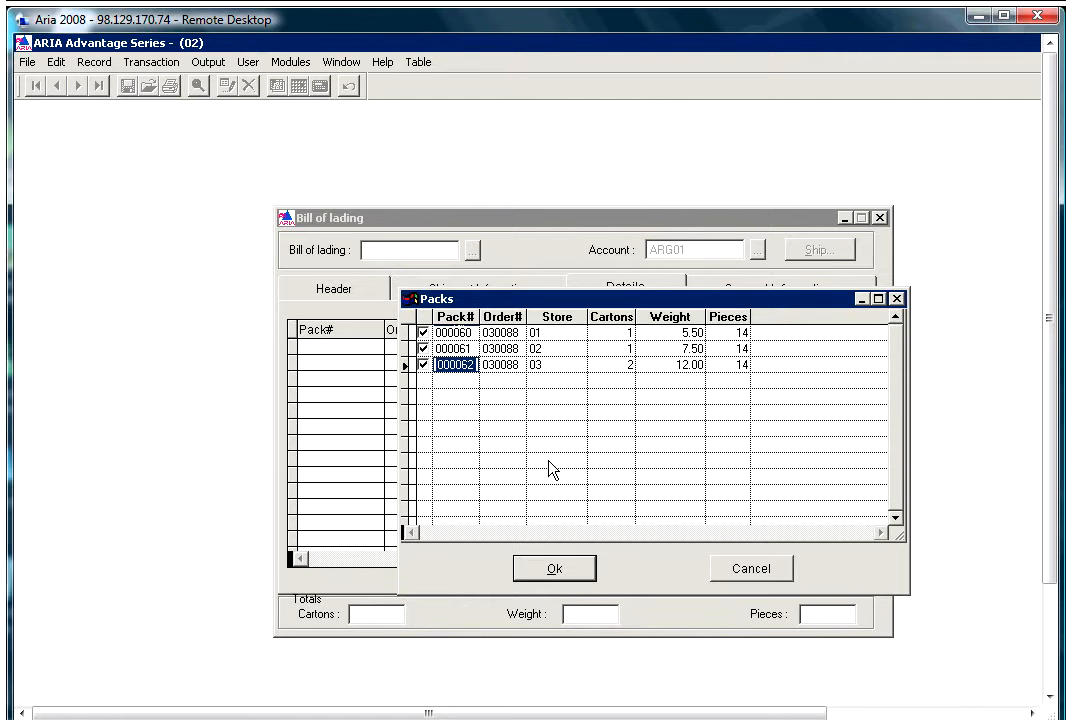
pyautogui.click(556, 569)
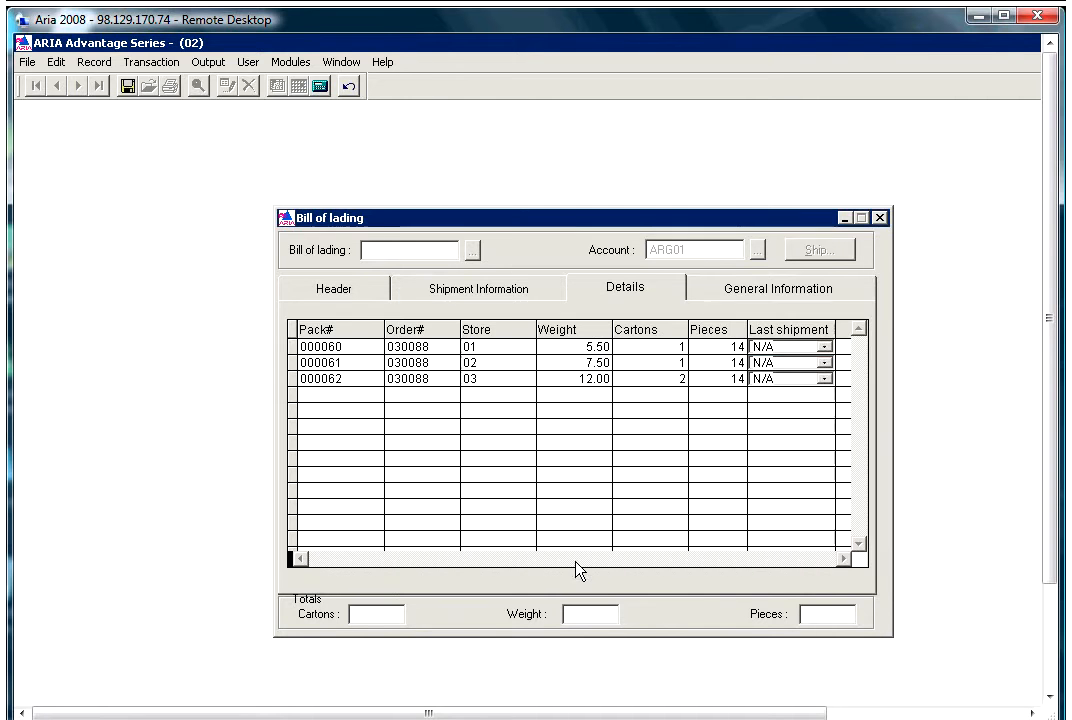
# Review the added packing lists in the details and the third-party freight charges section of the general information
pyautogui.click(359, 367)
pyautogui.click(359, 379)
pyautogui.click(359, 364)
pyautogui.click(359, 348)
pyautogui.click(359, 379)
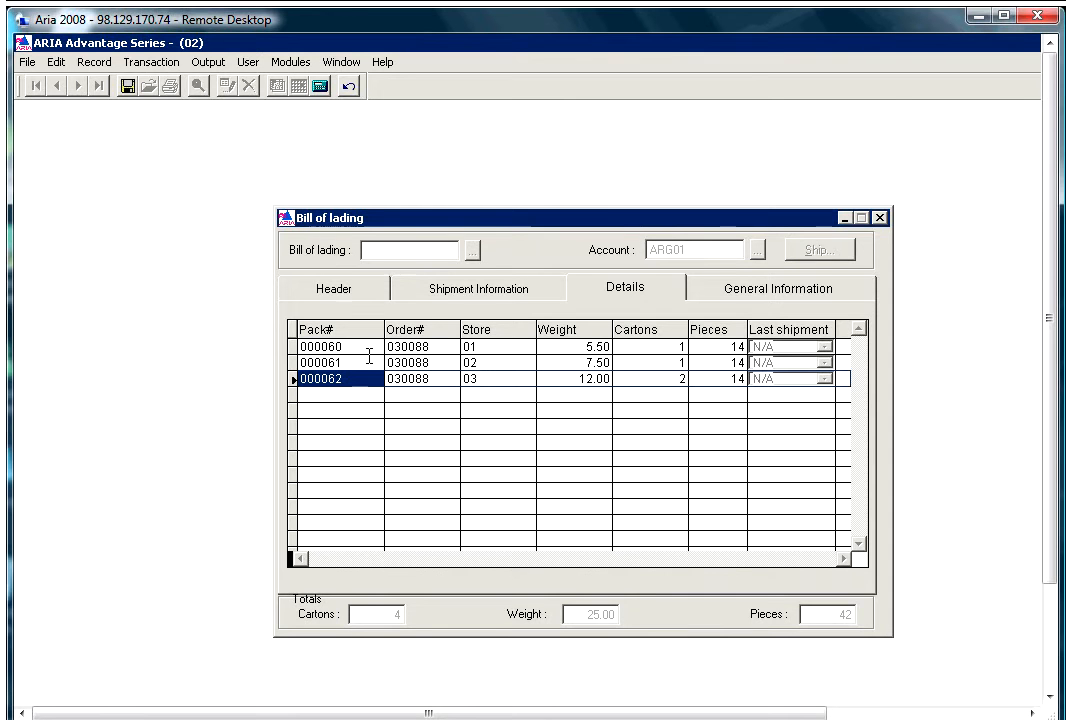
pyautogui.click(714, 293)
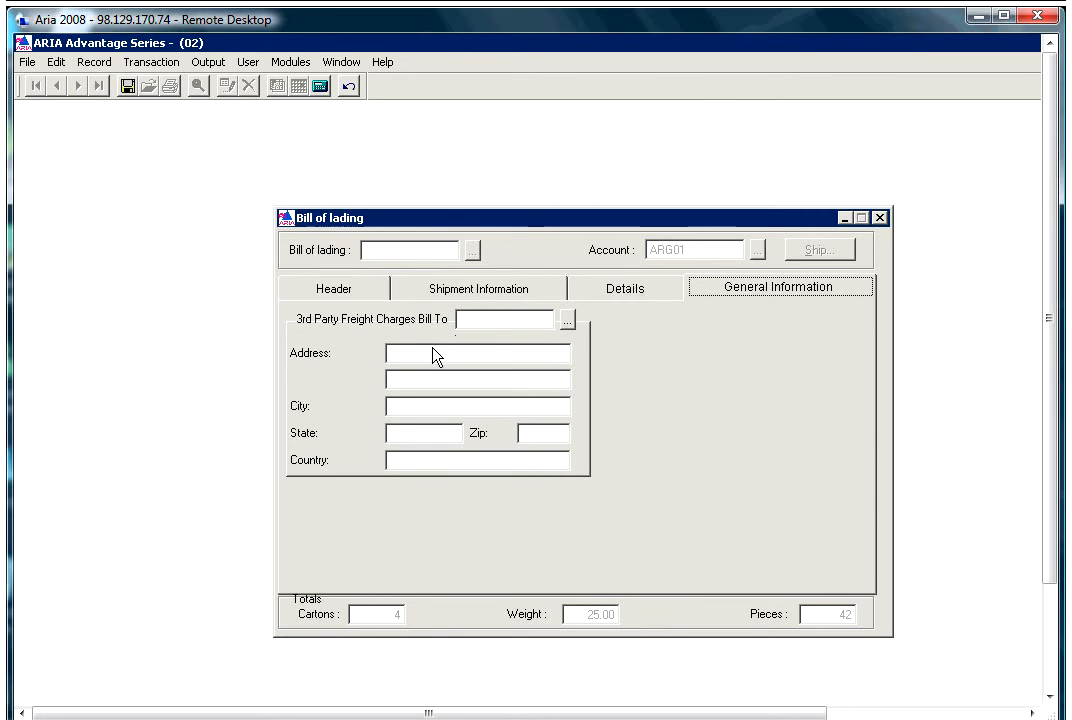
pyautogui.click(612, 292)
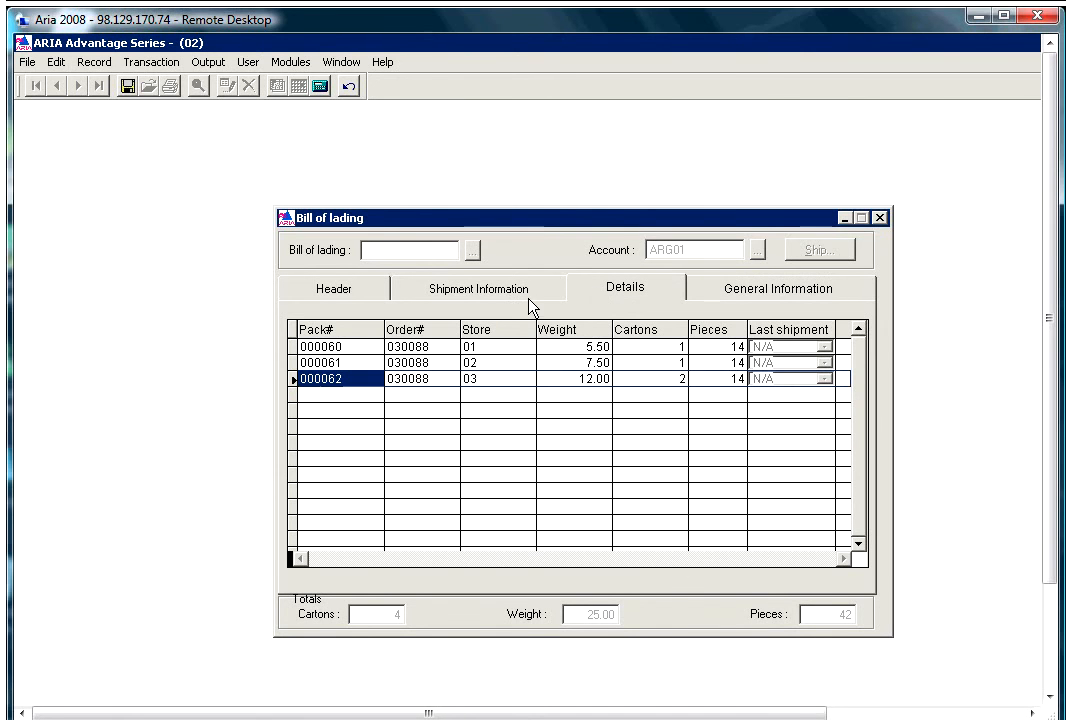
# Save the new bill of lading and dismiss the resulting message
pyautogui.click(128, 97)
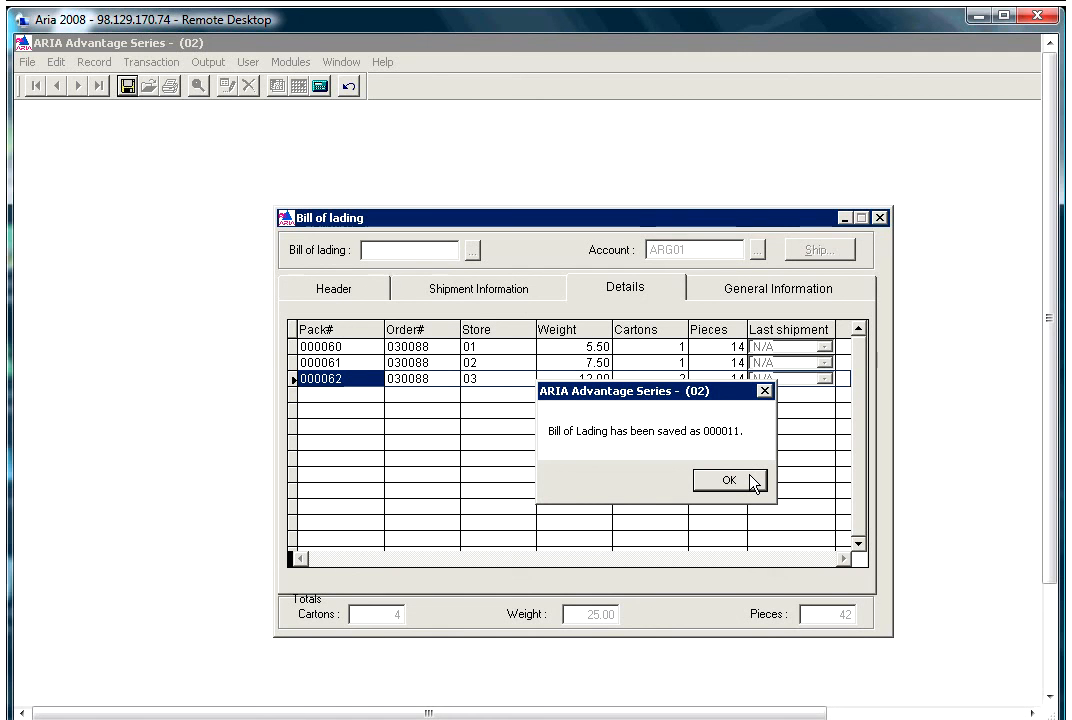
pyautogui.click(754, 482)
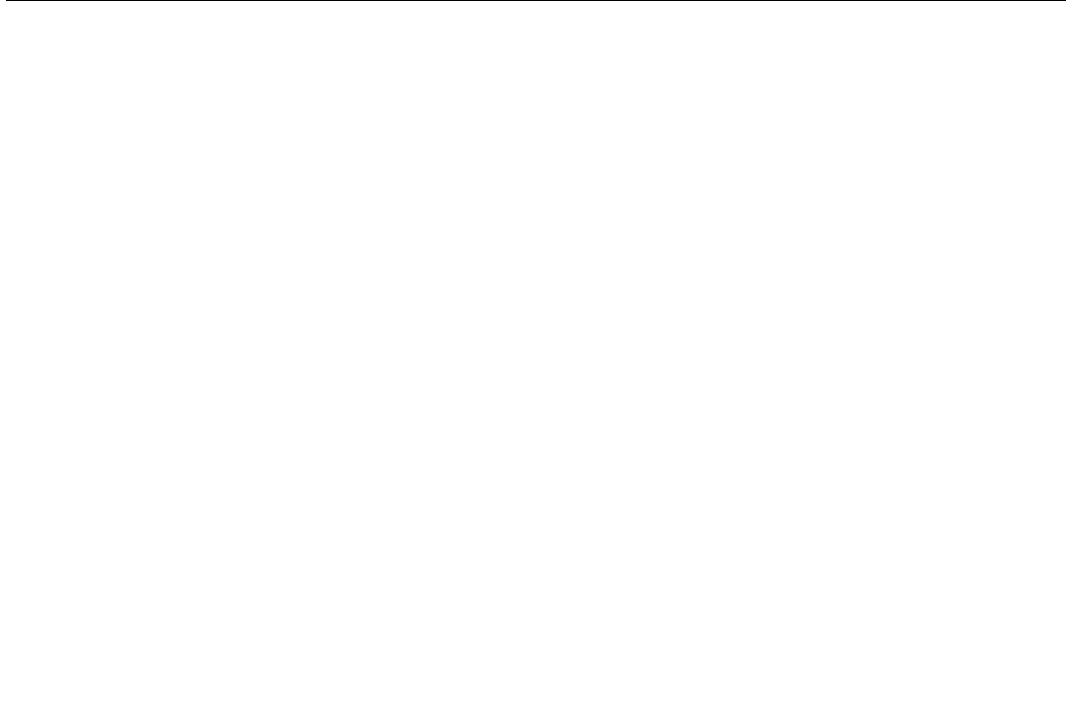